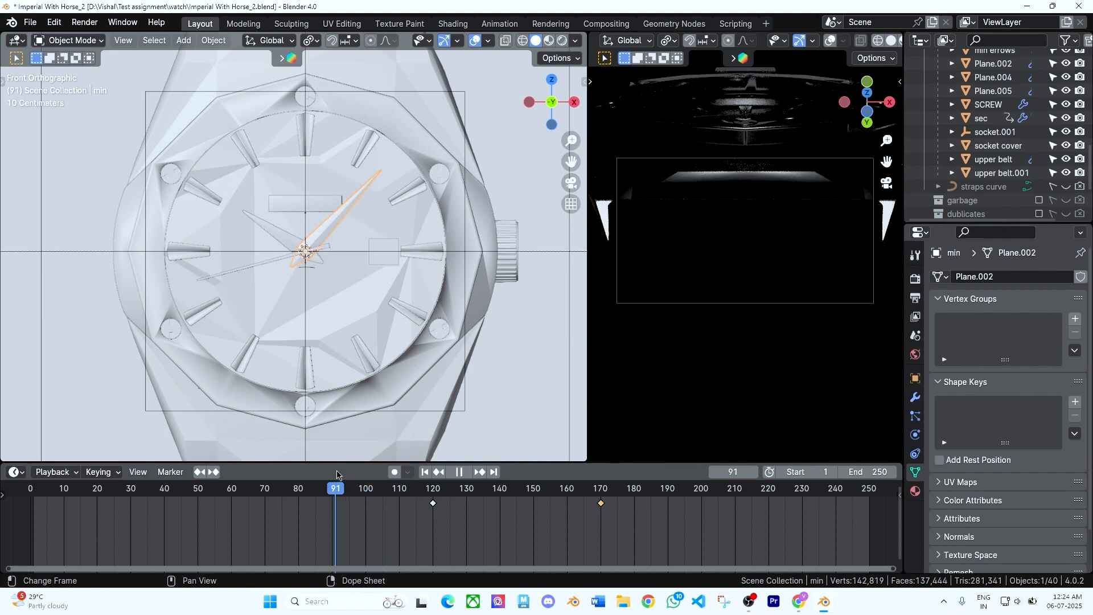
- Shift the second hand's keyframes between frames 80 and 150 toward higher frames on the timeline and toggle animation playback
left_click(237, 273)
left_click(235, 302)
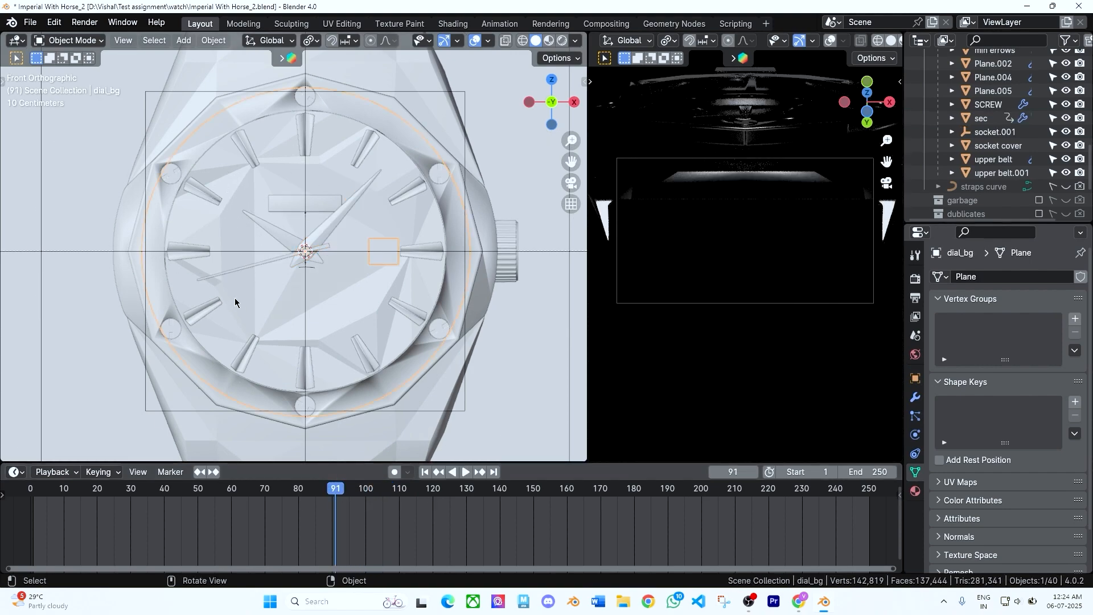
left_click(240, 277)
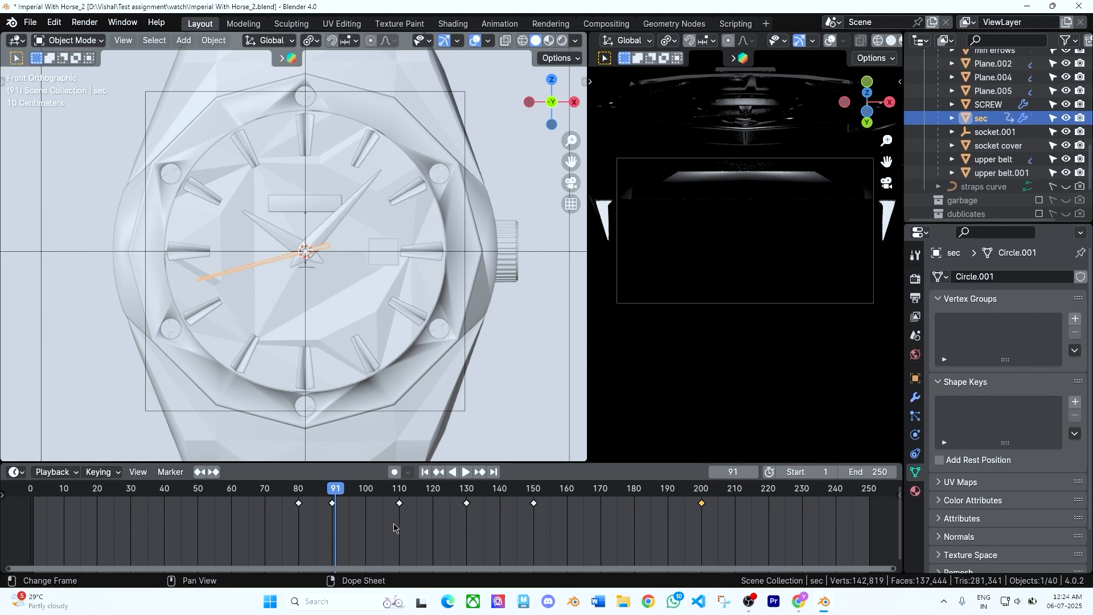
left_click_drag(278, 532, 564, 501)
key("g")
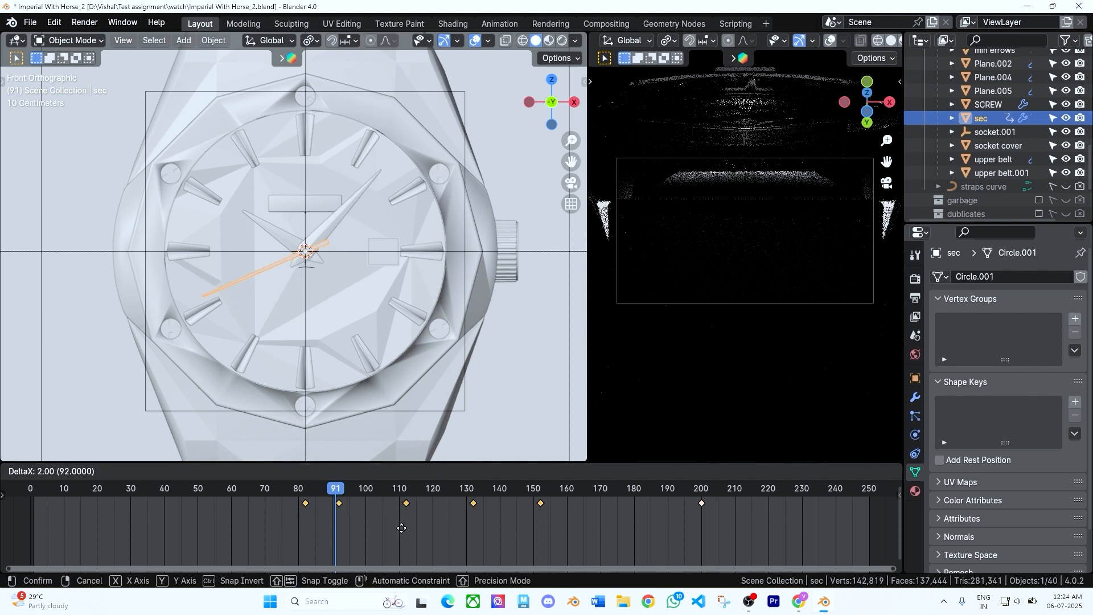
left_click(431, 527)
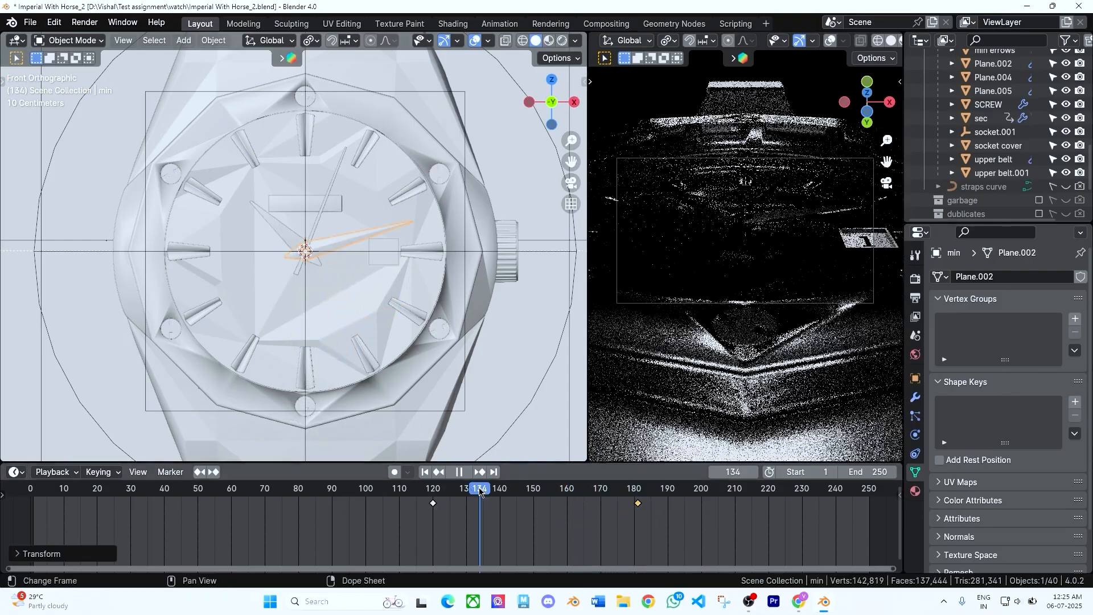
key("space")
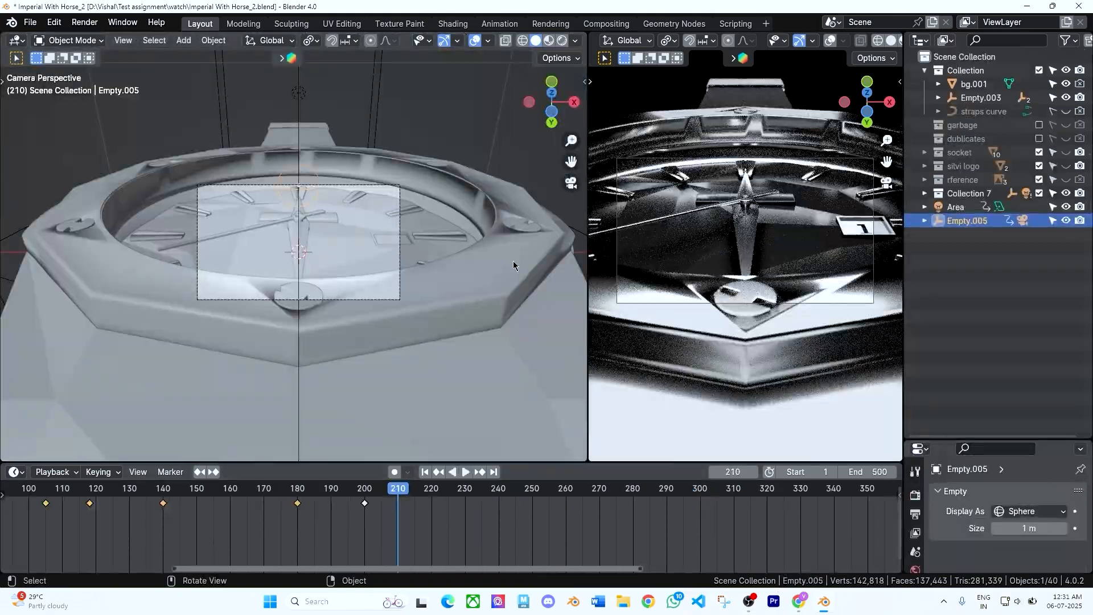
- Rotate the camera's parent empty, Empty.005, by -90° about the global X axis at frame 210
key("r")
type("x")
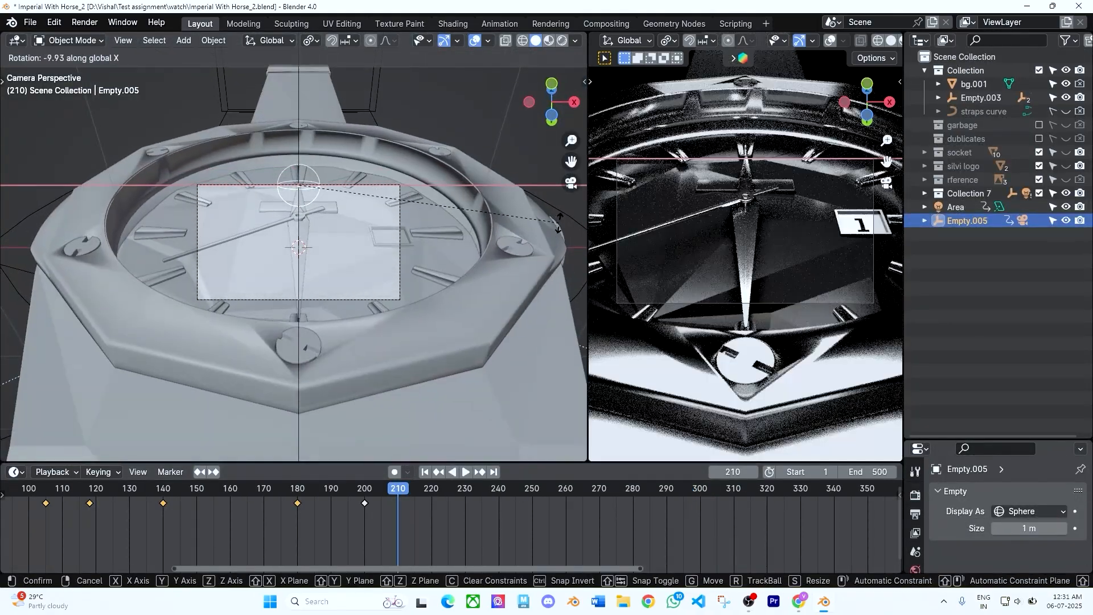
type("-90")
key("Return")
- Rotate Empty.005 about 16.4° around the global X axis to bring the camera nearly level with the dial
middle_click_drag(436, 231, 336, 237)
scroll(279, 256, "up", 3)
scroll(336, 240, "up", 4)
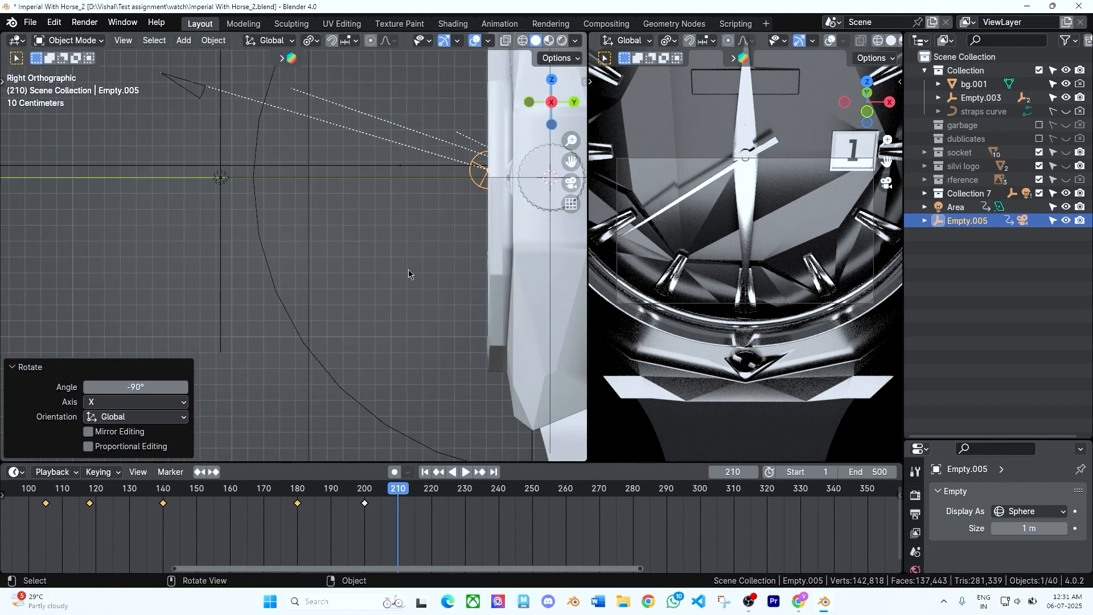
key("r")
key("x")
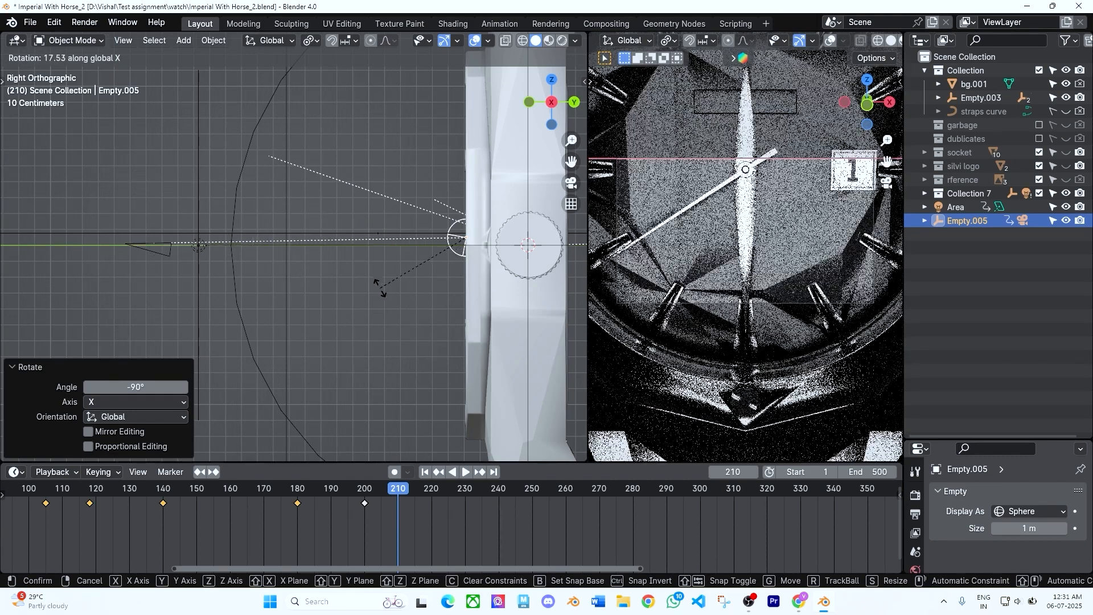
left_click(373, 231)
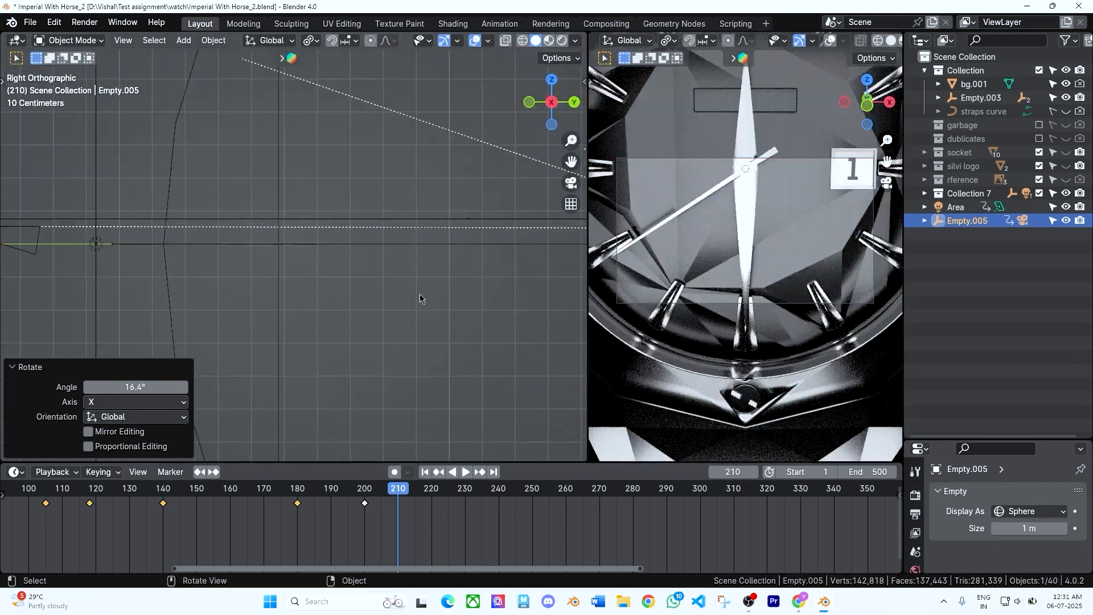
- Lower Empty.005 by about 0.048 m along the global Z axis so it lines up with the dial's center
scroll(298, 312, "up", 5)
key("g")
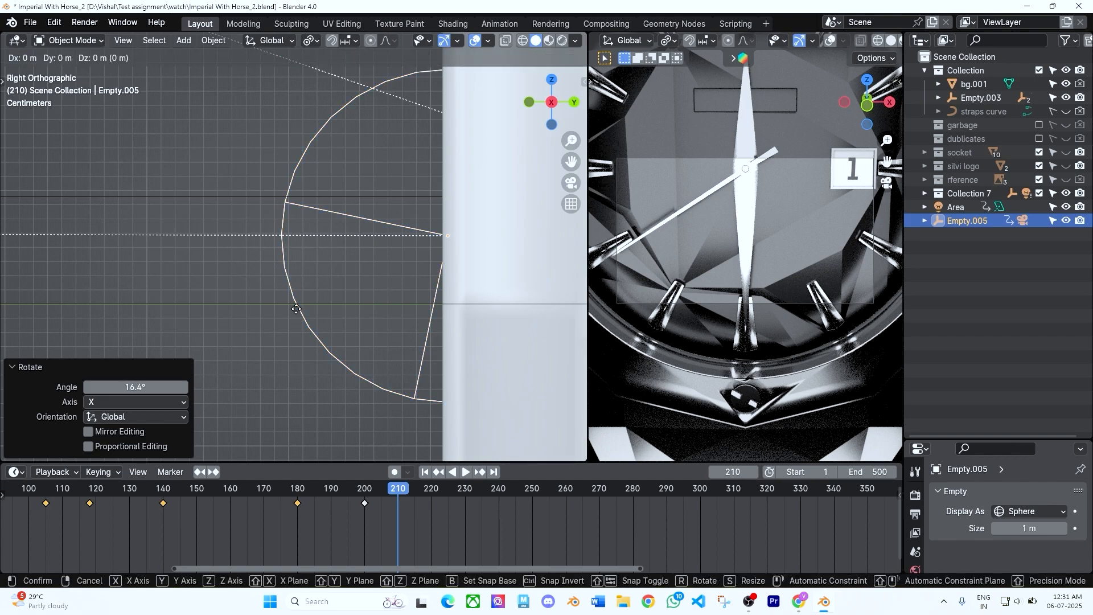
key("z")
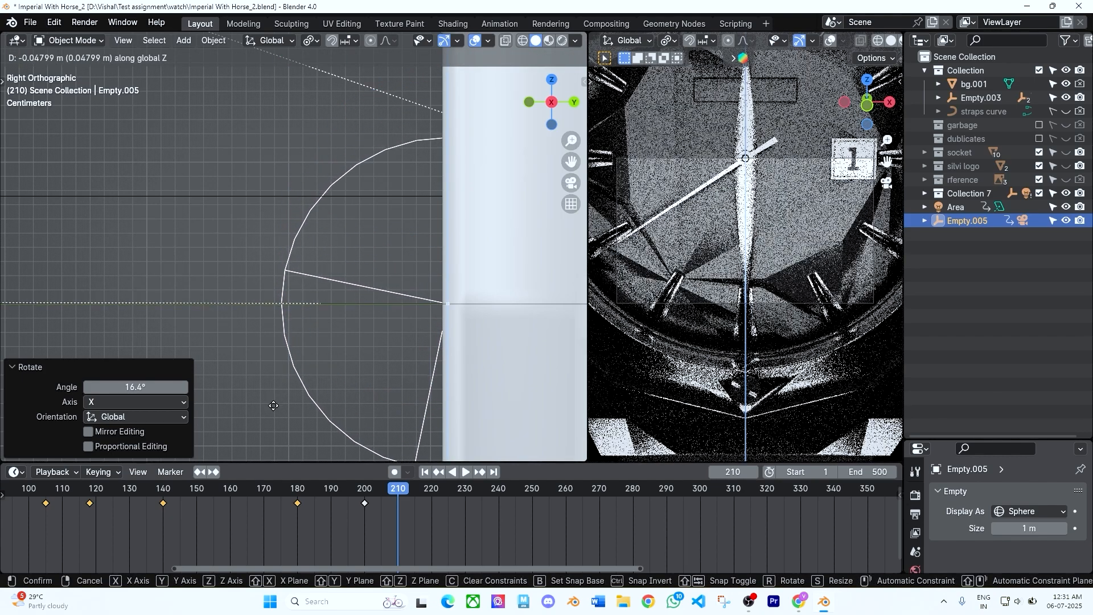
left_click(286, 375)
- Rotate Empty.005 about 3.17° around the global X axis to tilt the camera slightly
scroll(343, 328, "down", 5)
middle_click_drag(309, 319, 345, 325, "shift")
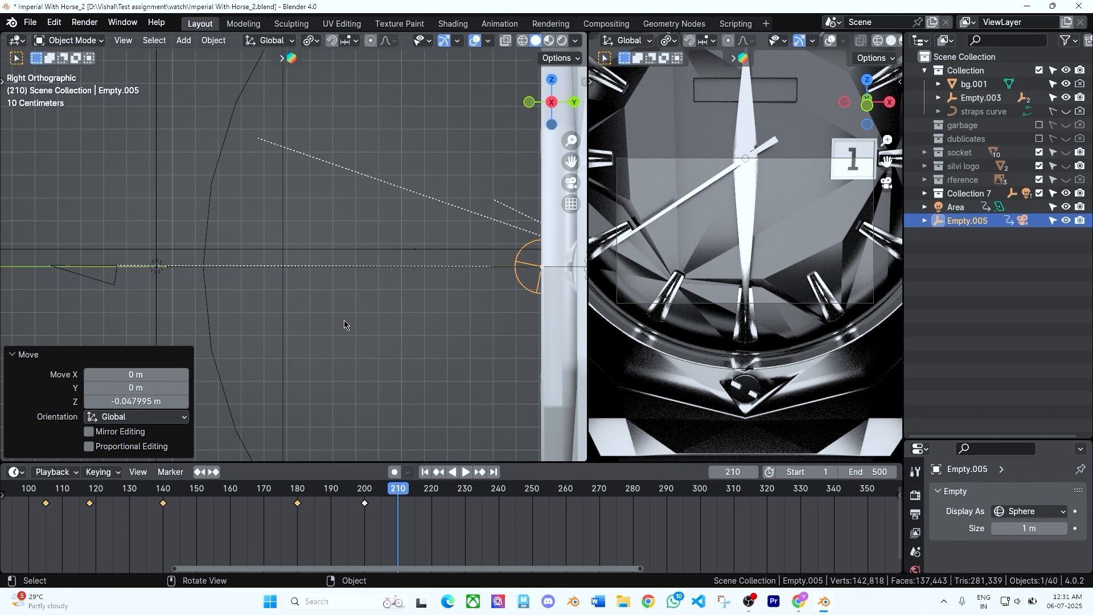
scroll(288, 328, "down", 3)
middle_click_drag(237, 309, 380, 338)
scroll(342, 336, "up", 2)
key("r")
key("x")
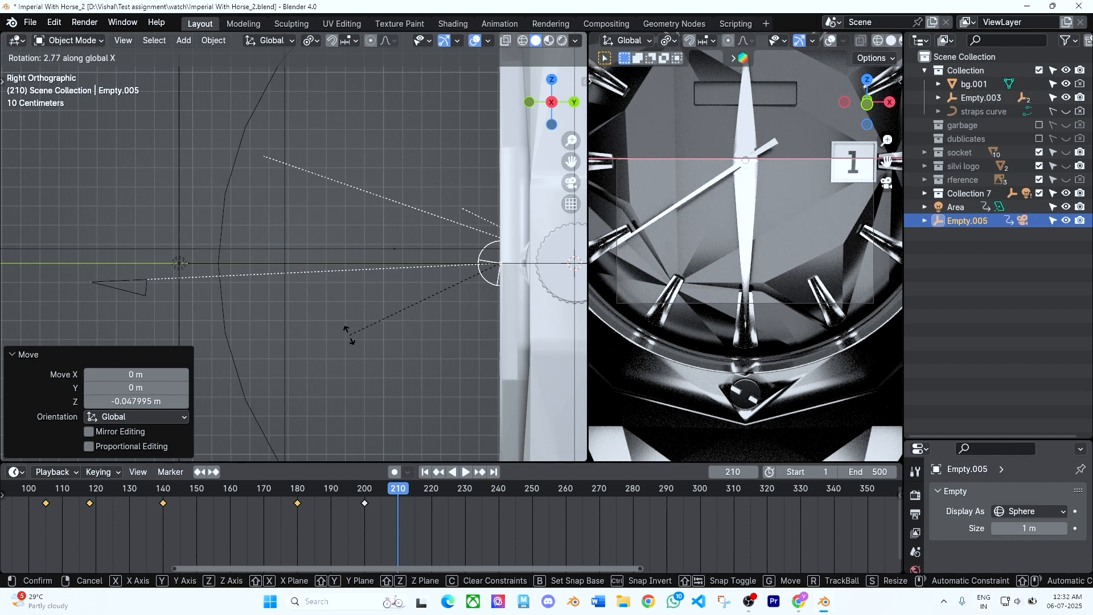
left_click(390, 349)
- Raise Empty.005 about 0.224 m along Z and scale it by about 2.376 to pull the camera back
key("g")
key("z")
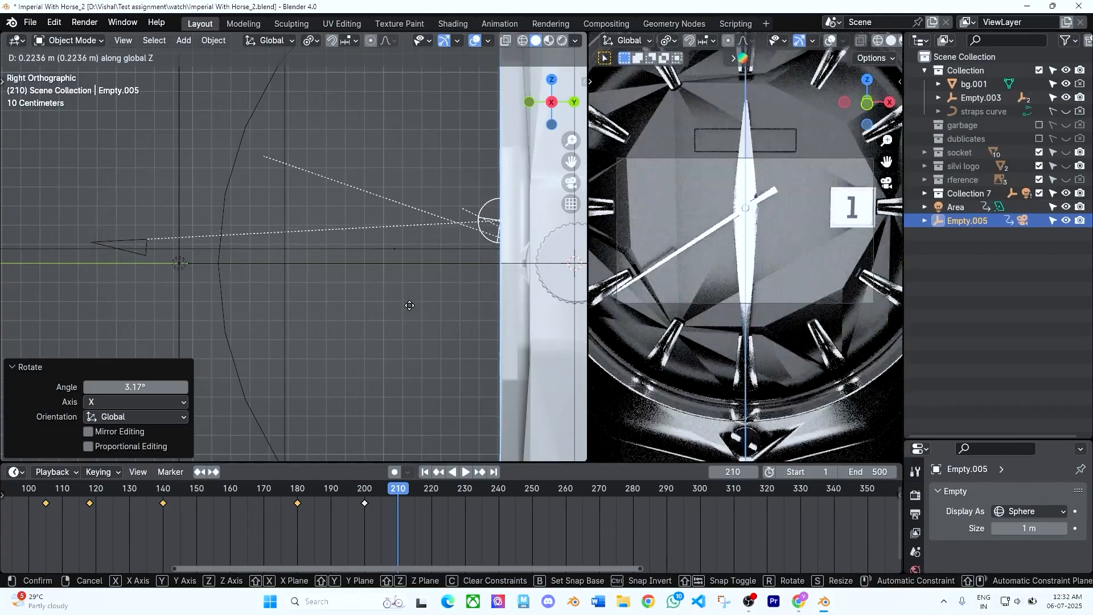
left_click(409, 306)
key("s")
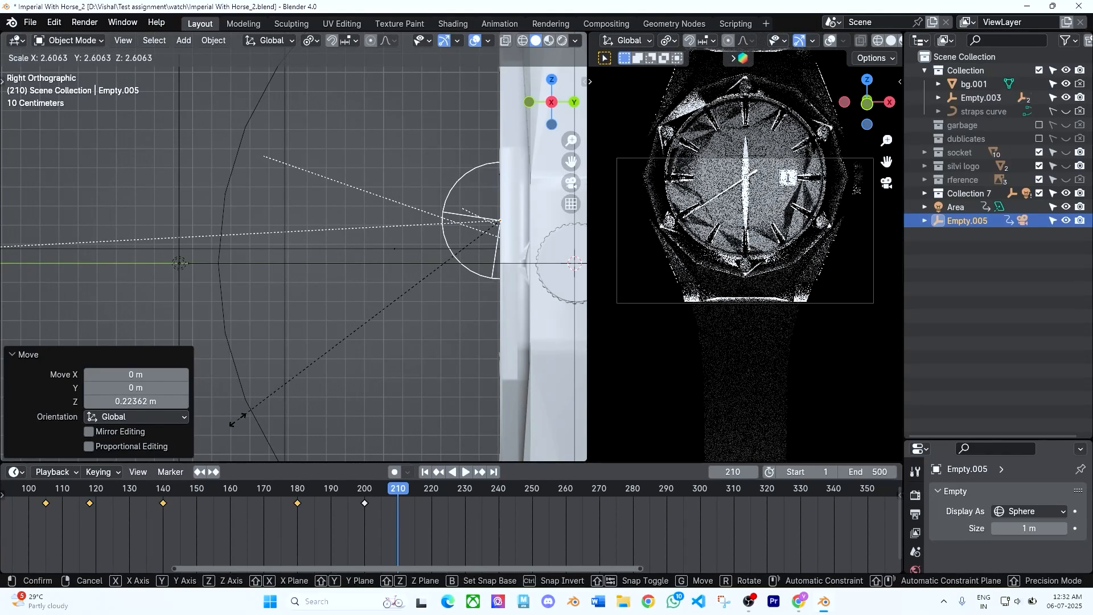
left_click(264, 408)
- Raise Empty.005 about 0.453 m along Z and scale it by about 0.476 to bring the camera closer
key("g")
key("z")
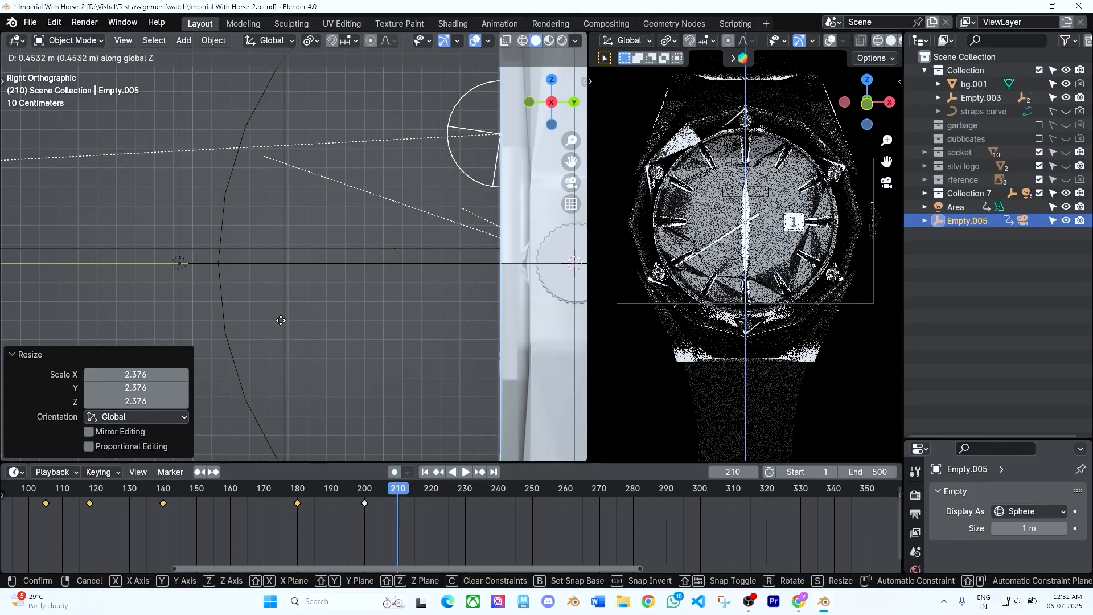
left_click(281, 320)
key("s")
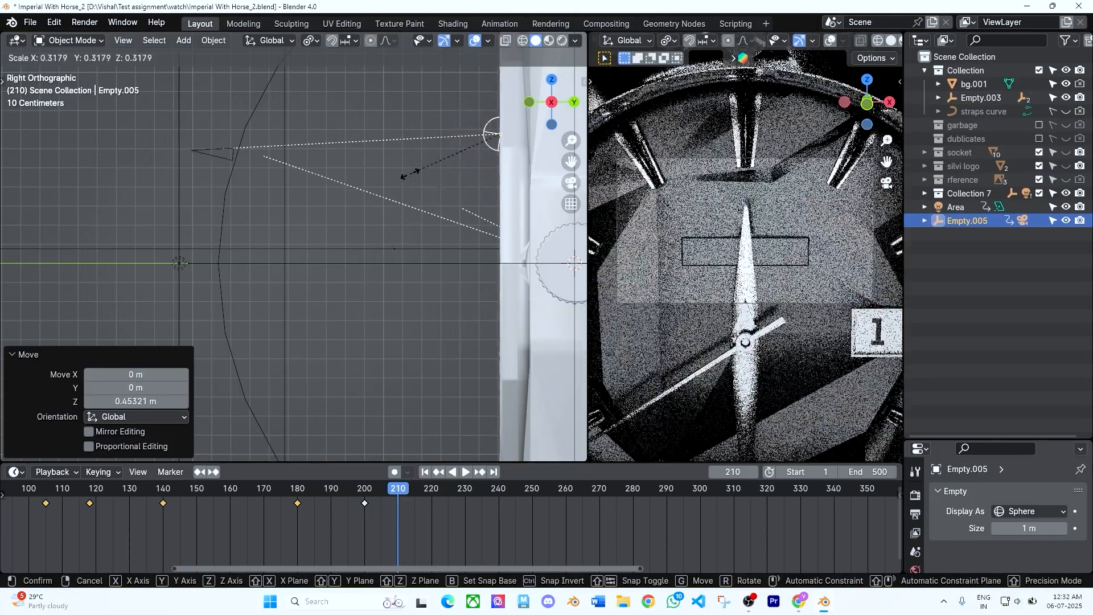
left_click(380, 220)
- Lower Empty.005 about 0.346 m along Z and scale it by about 0.29 for a close-up of the hands
key("g")
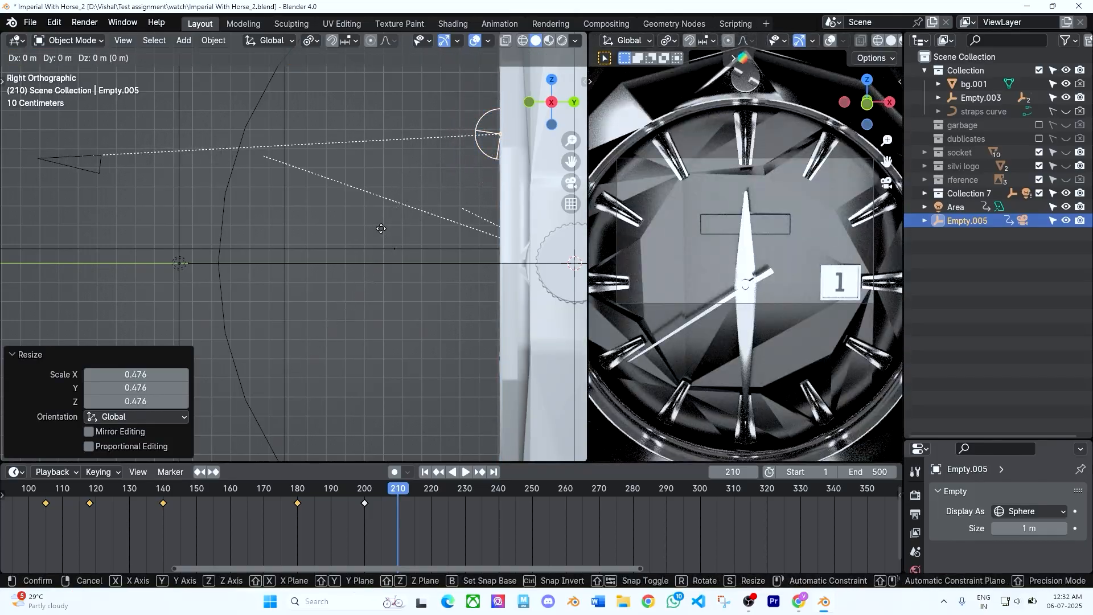
key("z")
left_click(365, 300)
key("s")
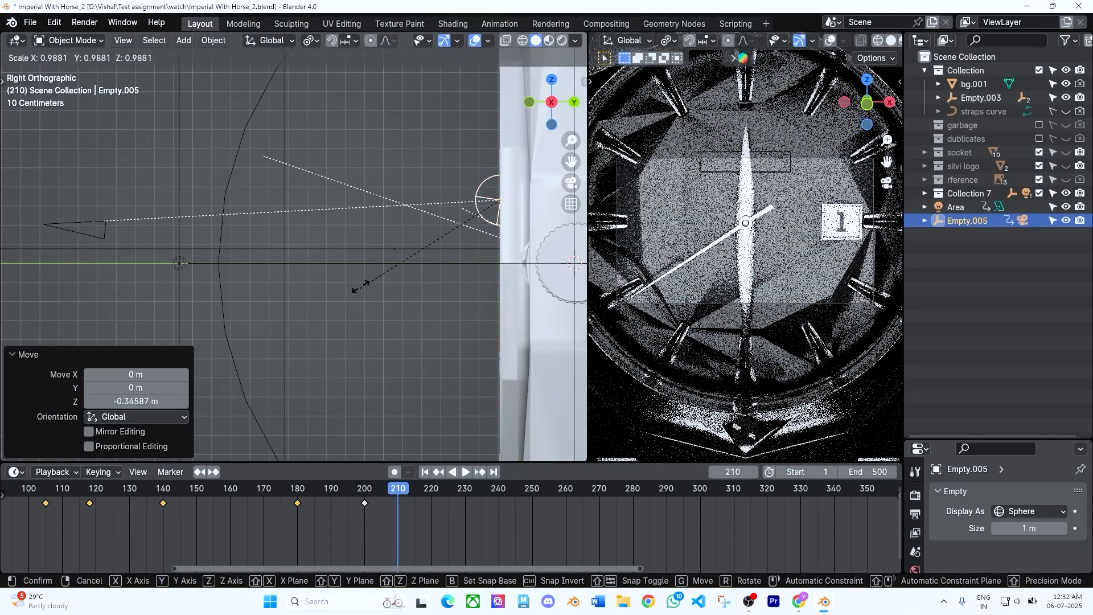
left_click(470, 240)
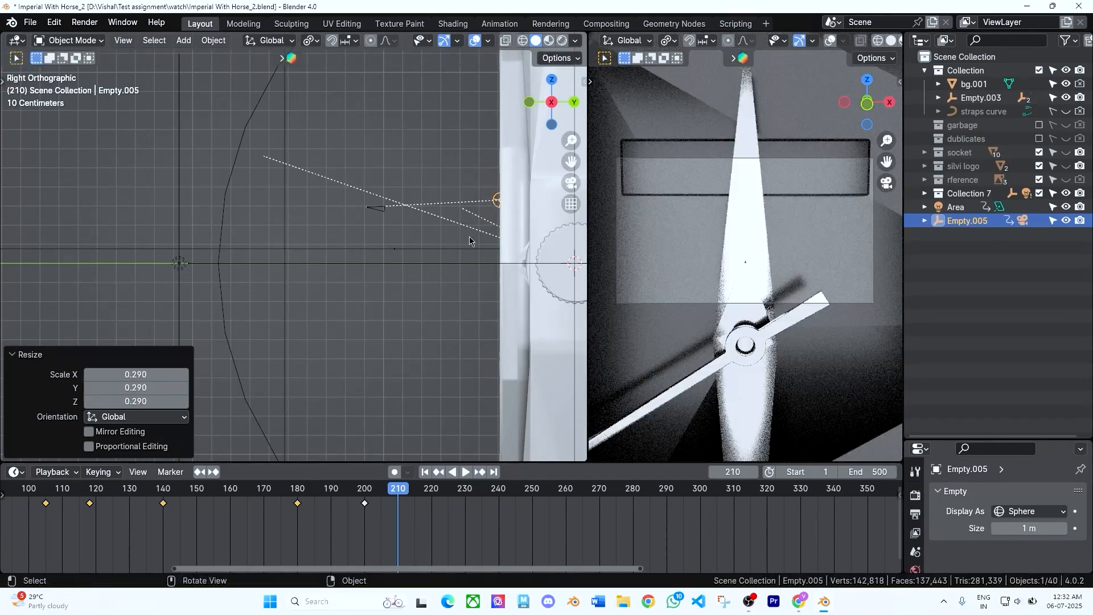
- Lower Empty.005 about 0.221 m along Z and rotate it about 2.35° around X to center the hands' pivot
key("g")
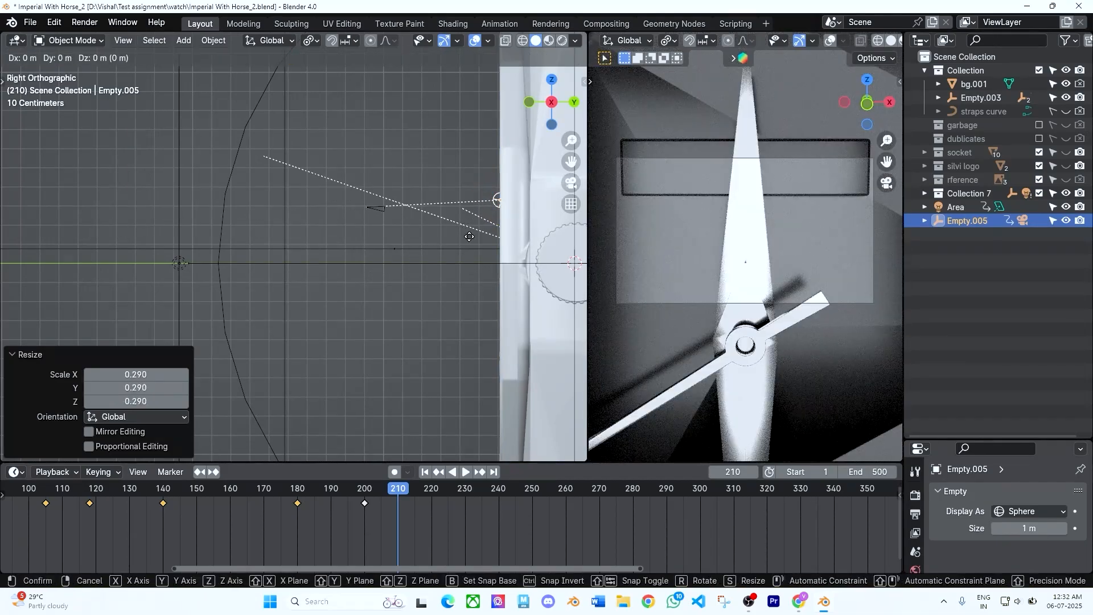
key("z")
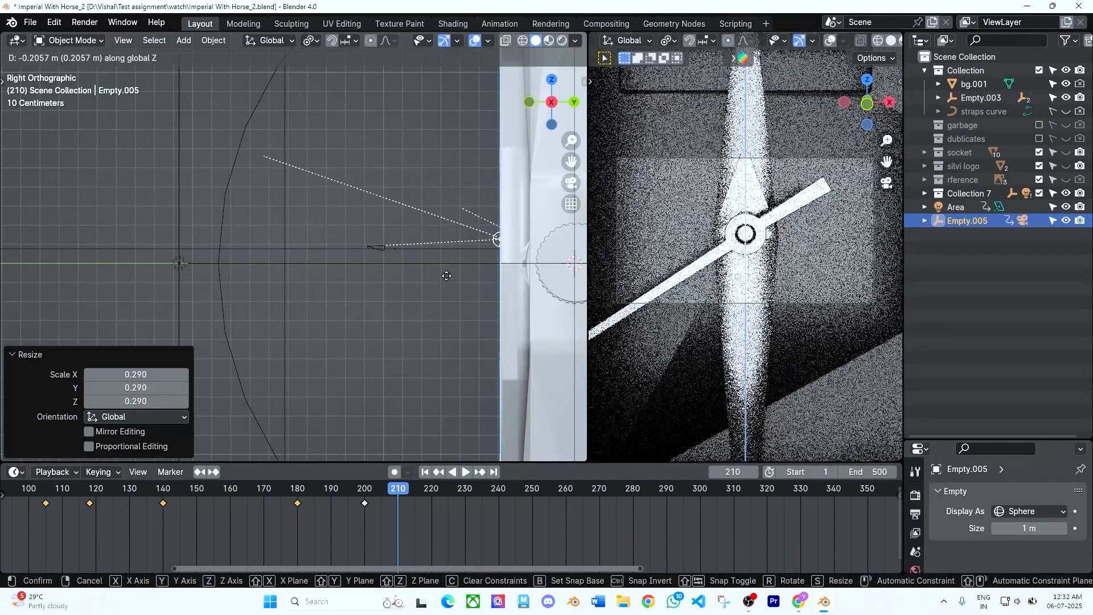
left_click(446, 279)
key("r")
key("x")
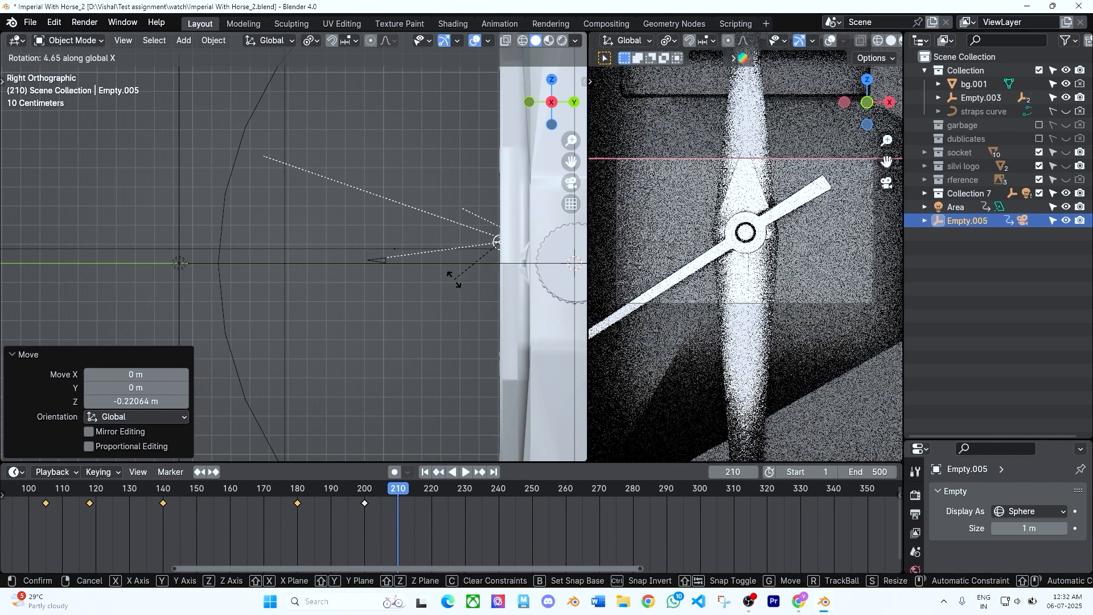
left_click(452, 283)
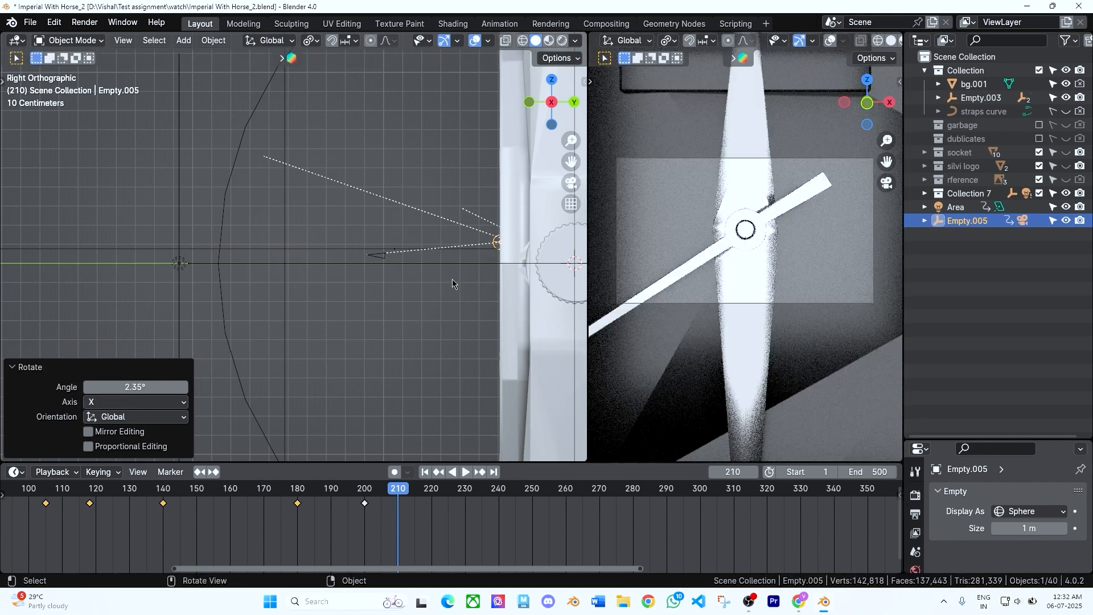
- Fine-tune the height of Empty.005 along the global Z axis to frame the hands' pivot
key("g")
key("z")
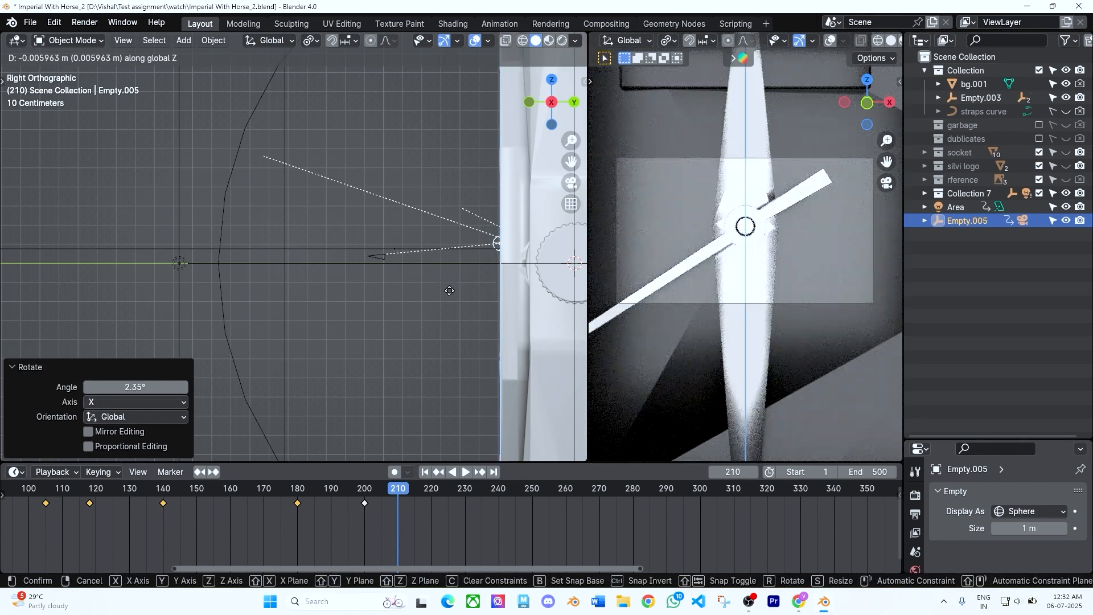
left_click(449, 275)
key("g")
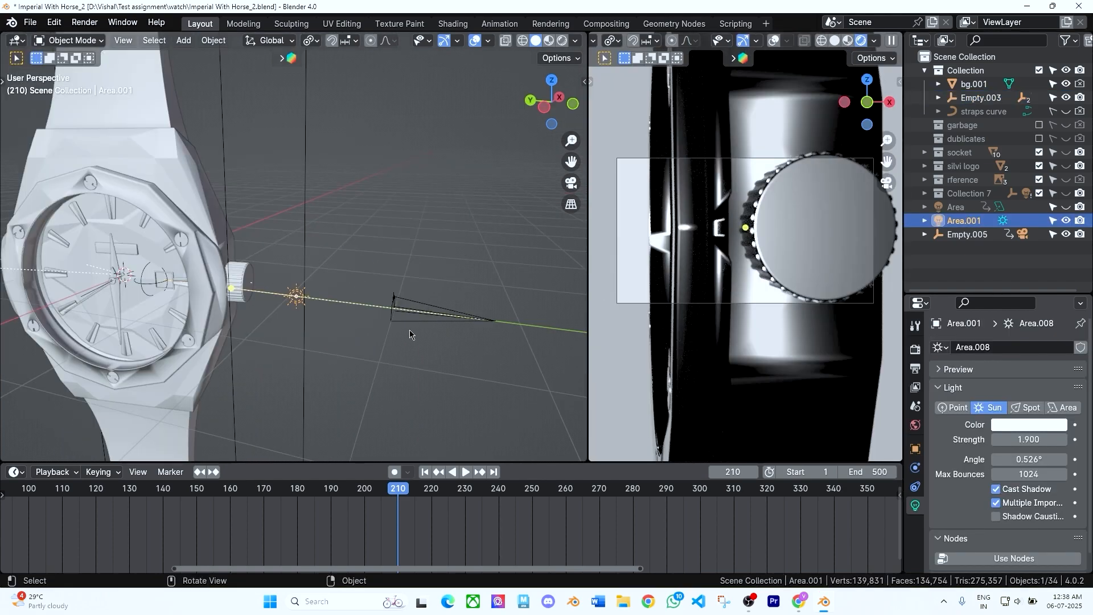
- Set the Area.001 sun light's strength to 0.140, and rotate the watch's parent Empty.003 about 146° around global Z
left_click_drag(1029, 440, 956, 442)
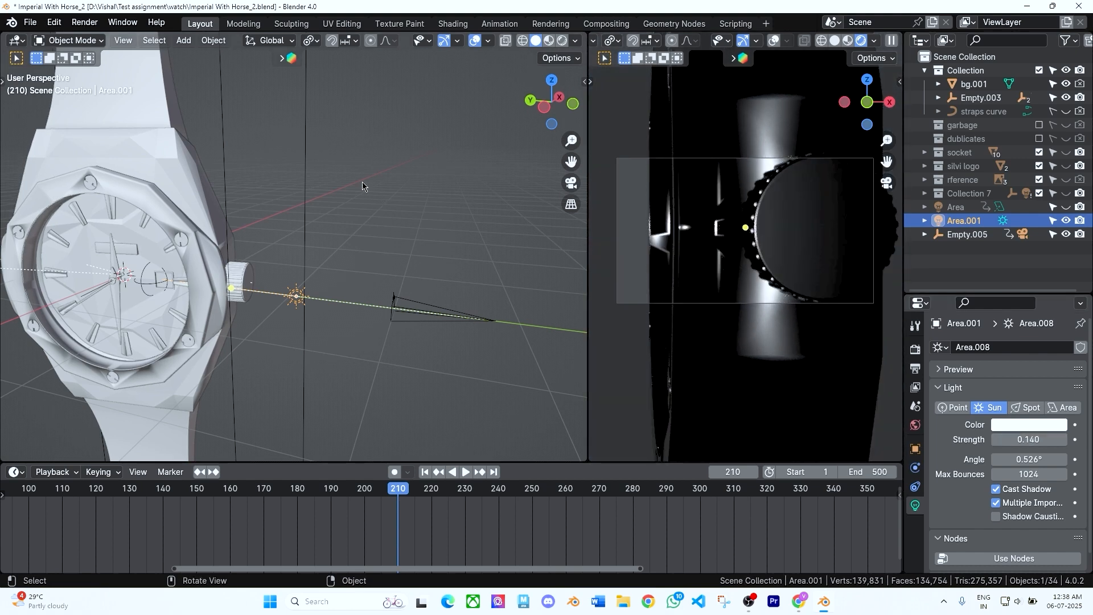
left_click(404, 193)
key("r")
key("x")
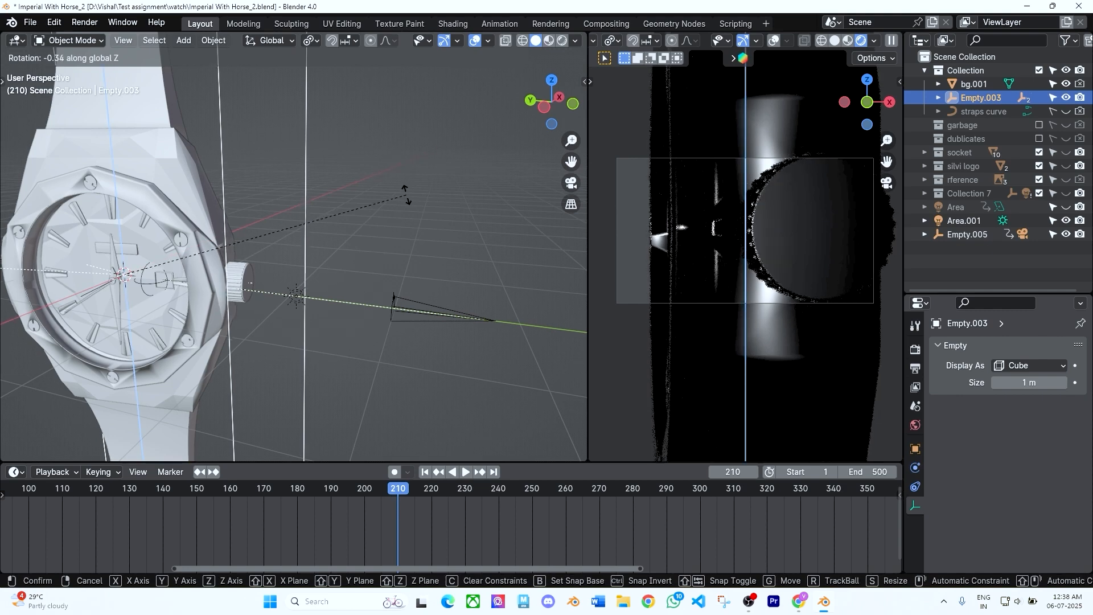
key("z")
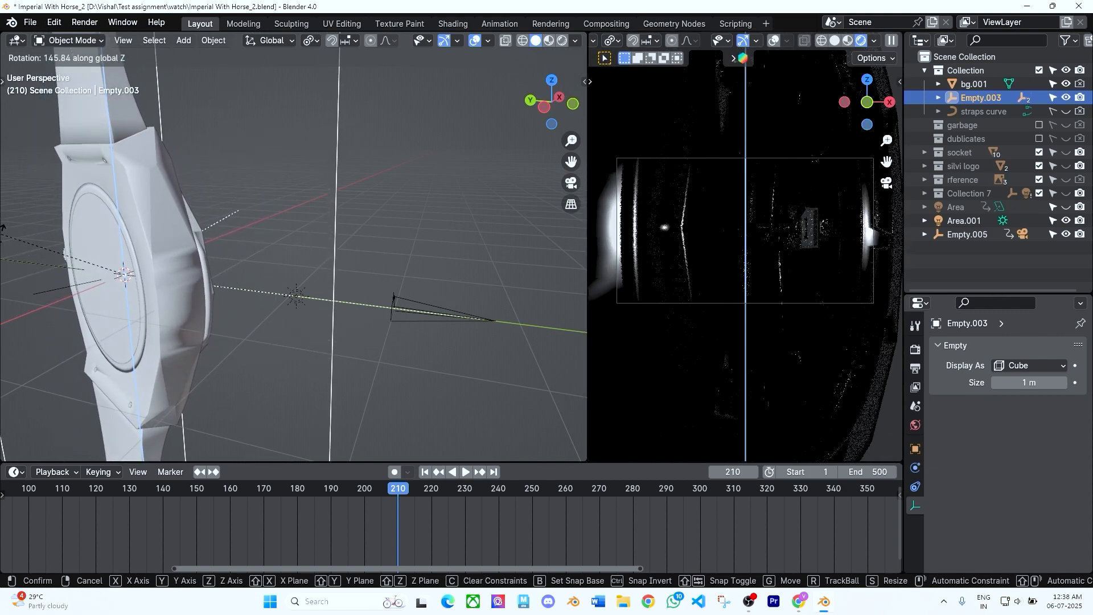
left_click(582, 233)
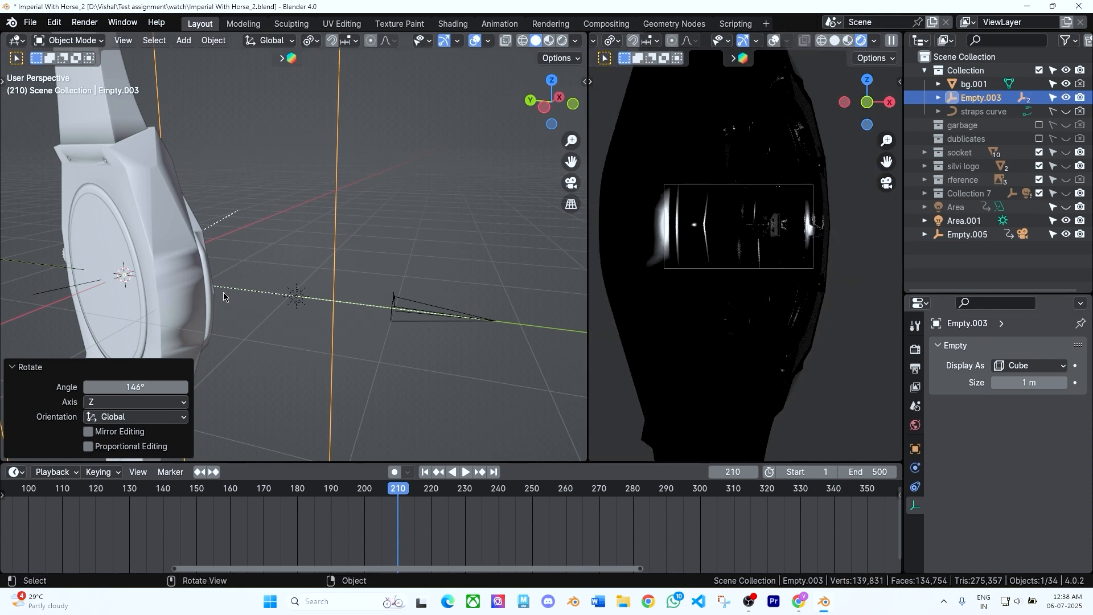
- Scale the camera's parent Empty.005 by about 1.201 to move the camera farther from the watch
middle_click_drag(223, 296, 64, 288)
left_click(315, 252)
middle_click_drag(314, 254, 471, 310)
key("s")
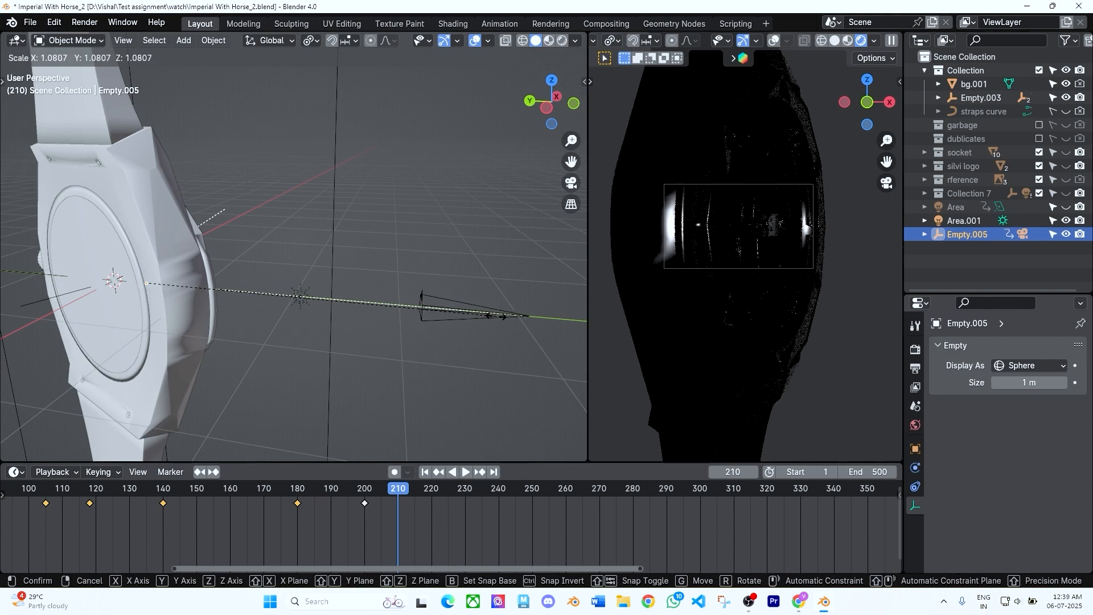
left_click(535, 319)
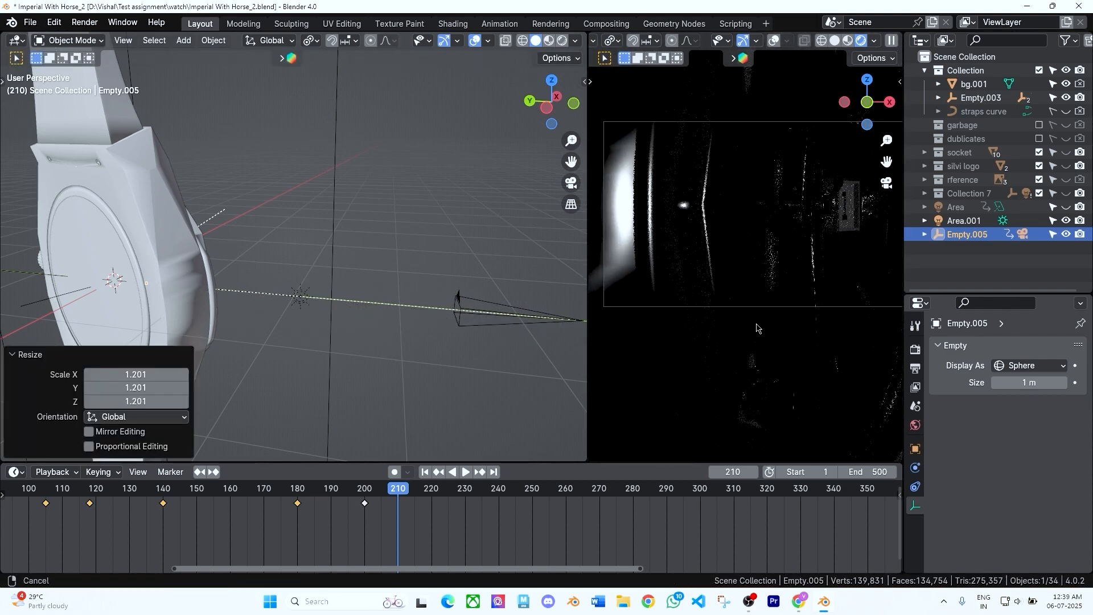
- Set the strength of the Area.001 sun light to 0.199
scroll(734, 353, "down", 1)
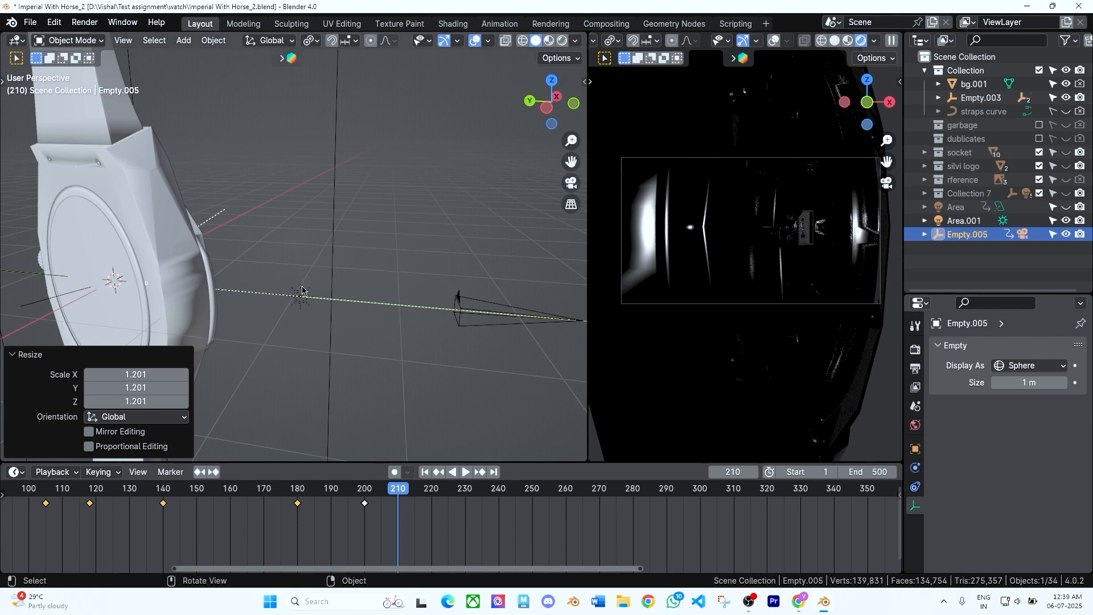
left_click(303, 305)
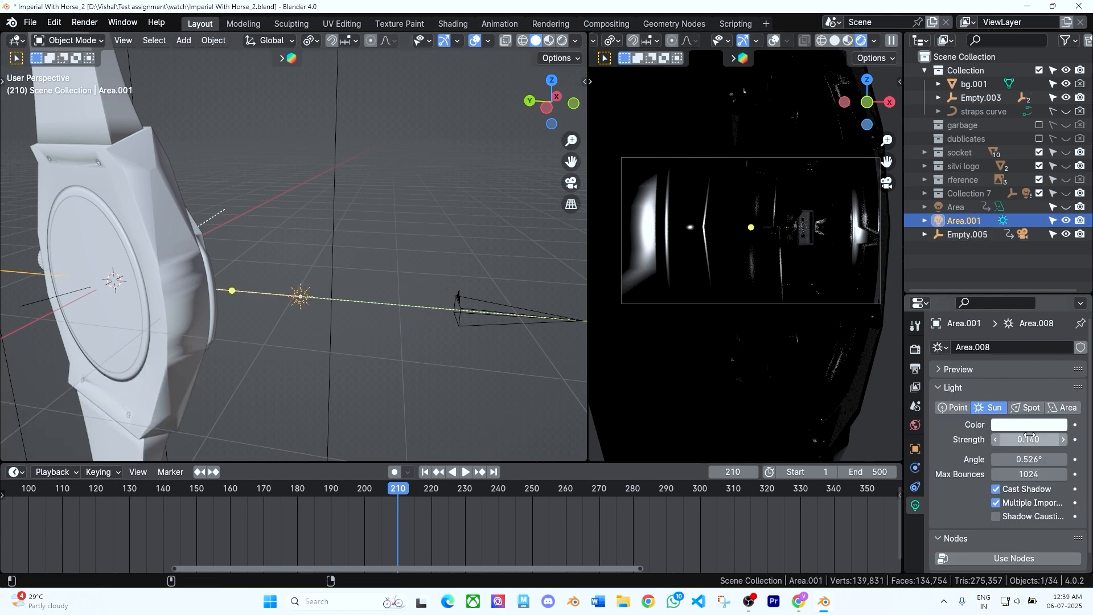
left_click_drag(1025, 443, 1028, 442)
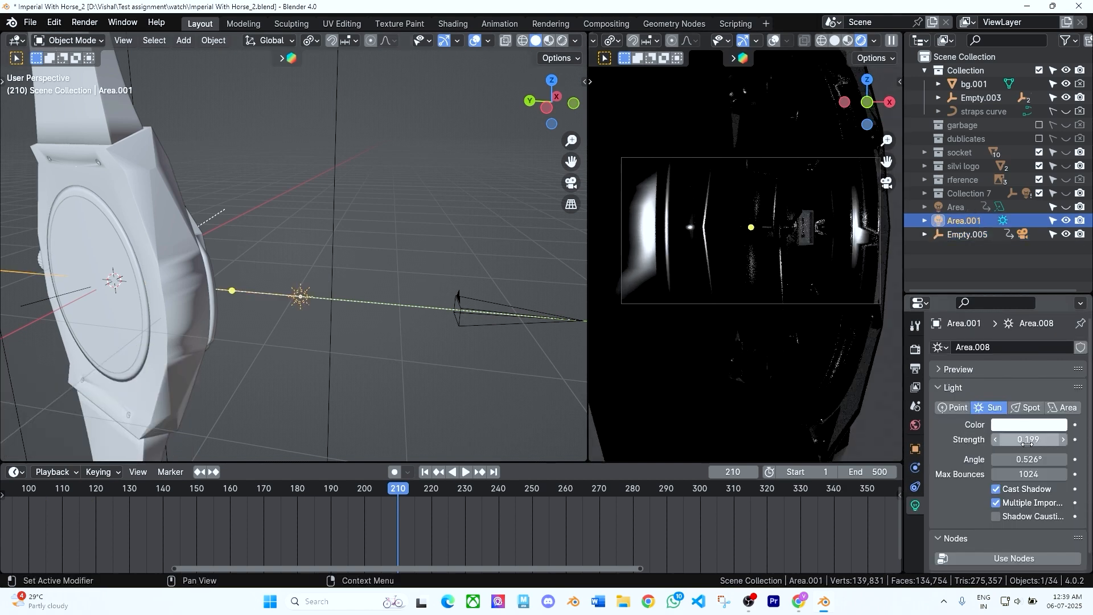
- Convert the Area.001 light from a sun into a spot light and set its power to 106.18 W
key("Return")
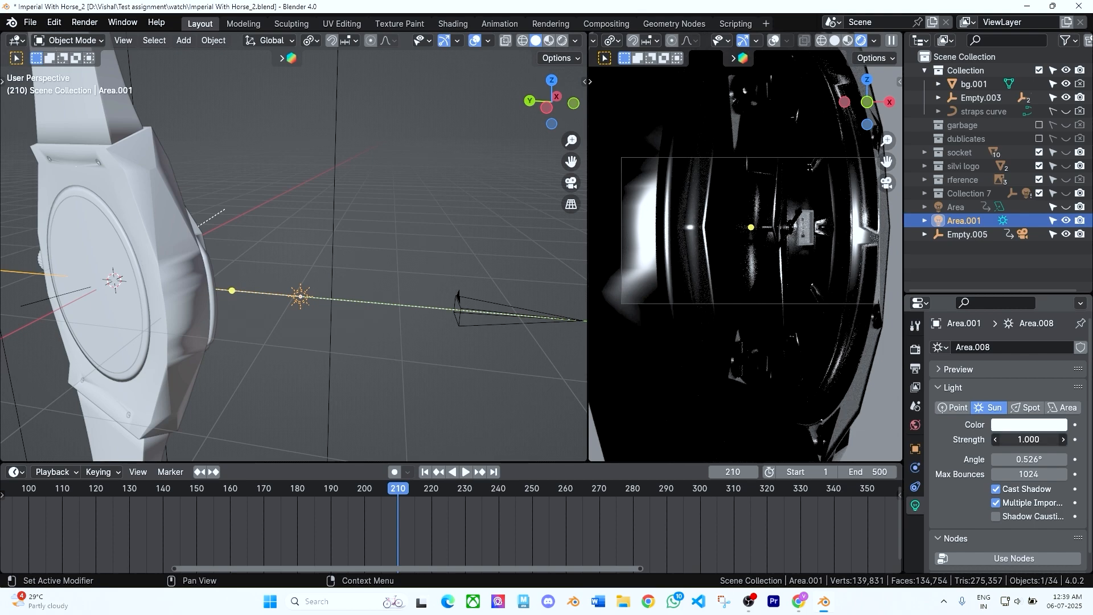
mouse_move(1025, 441)
left_mouse_down()
mouse_move(1009, 441)
mouse_move(1081, 442)
mouse_move(1005, 441)
left_mouse_up()
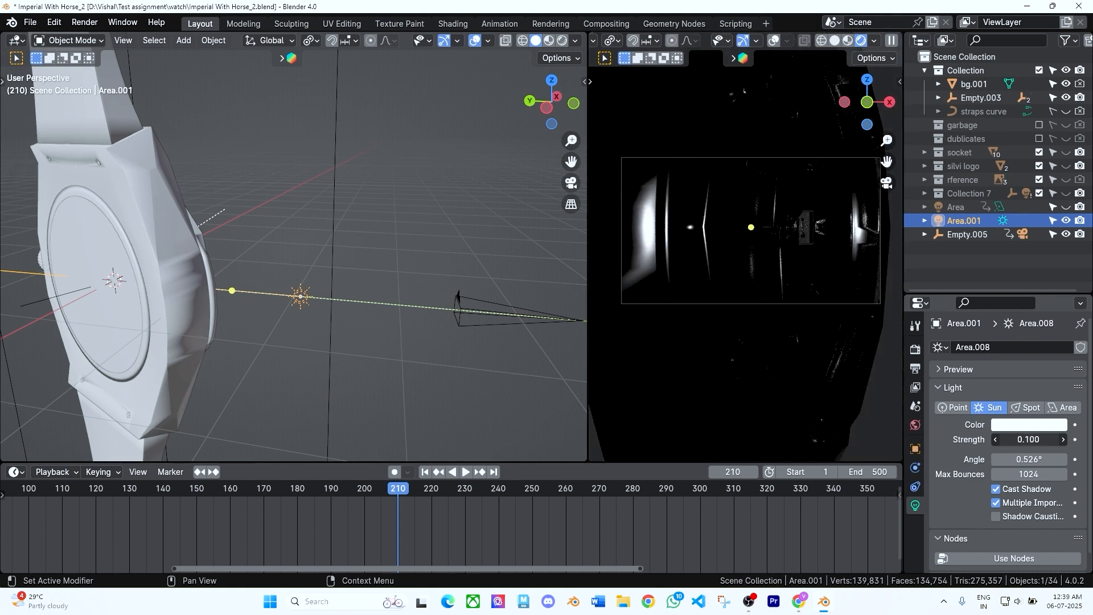
left_click(1025, 409)
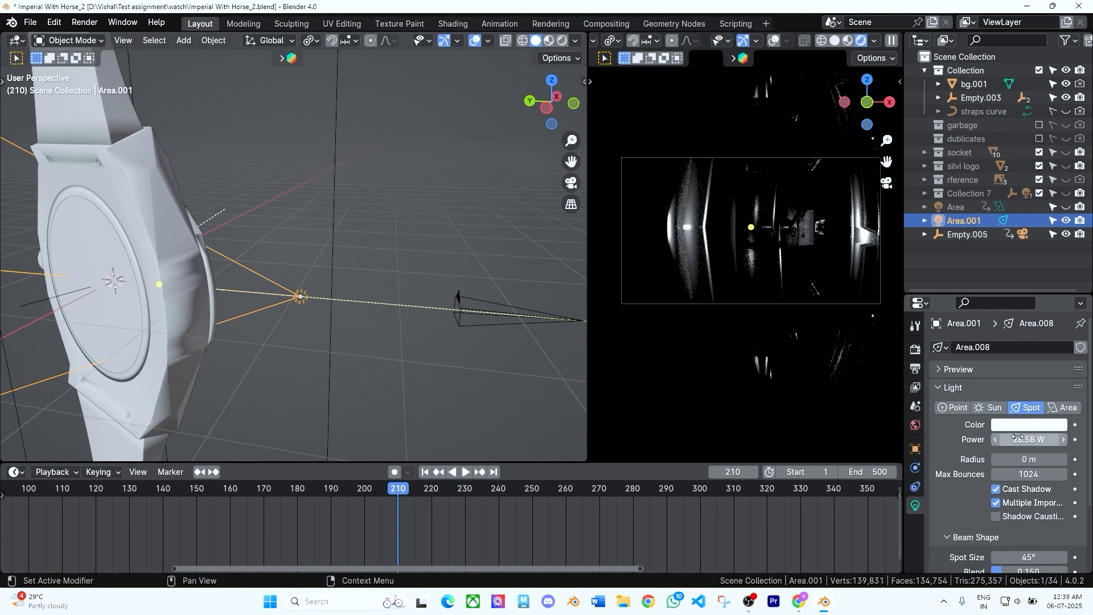
left_click_drag(1007, 439, 1008, 440)
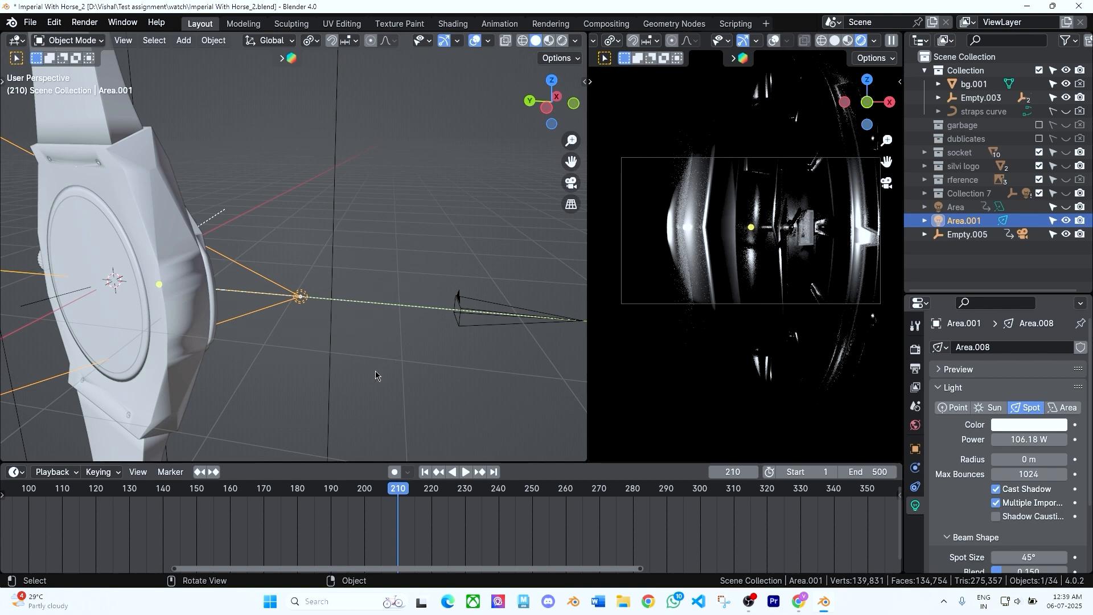
- Enable shadow caustics for the Area.001 spot light, and set its spot size to 37.5° and blend to 1.000
mouse_move(1025, 459)
left_mouse_down()
mouse_move(1054, 459)
mouse_move(1024, 459)
left_mouse_up()
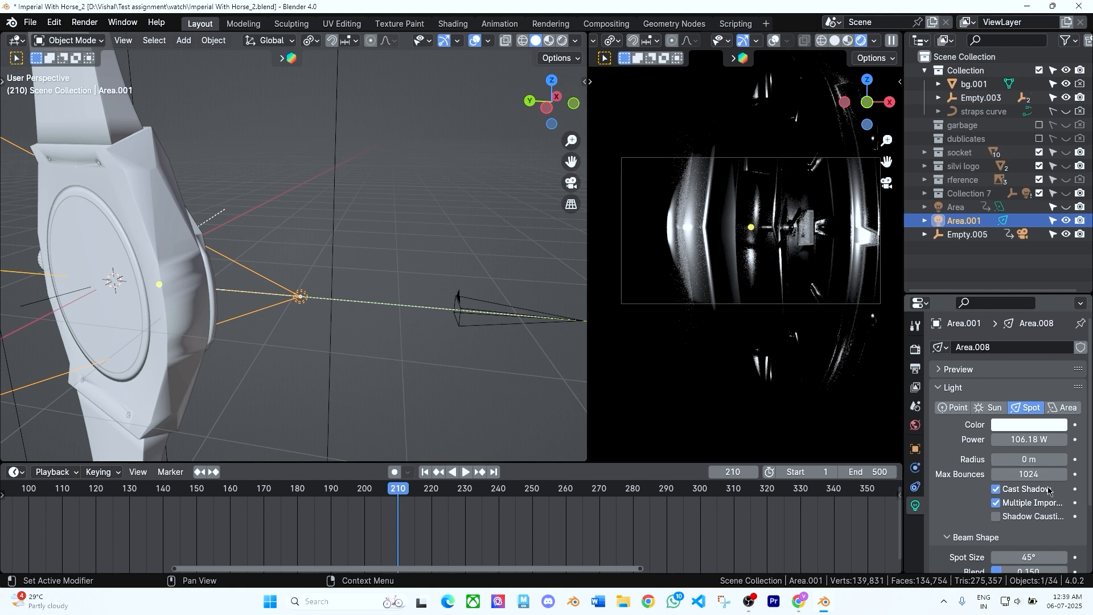
scroll(1030, 508, "down", 4)
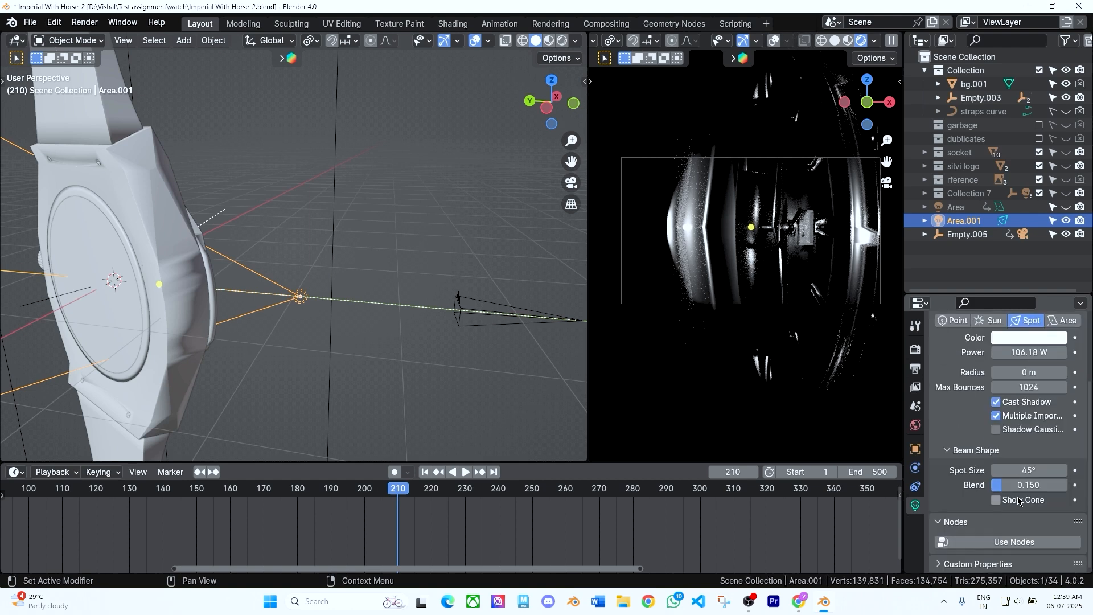
left_click(996, 430)
mouse_move(1028, 470)
left_mouse_down()
mouse_move(1064, 471)
mouse_move(1018, 470)
mouse_move(1037, 485)
left_mouse_up()
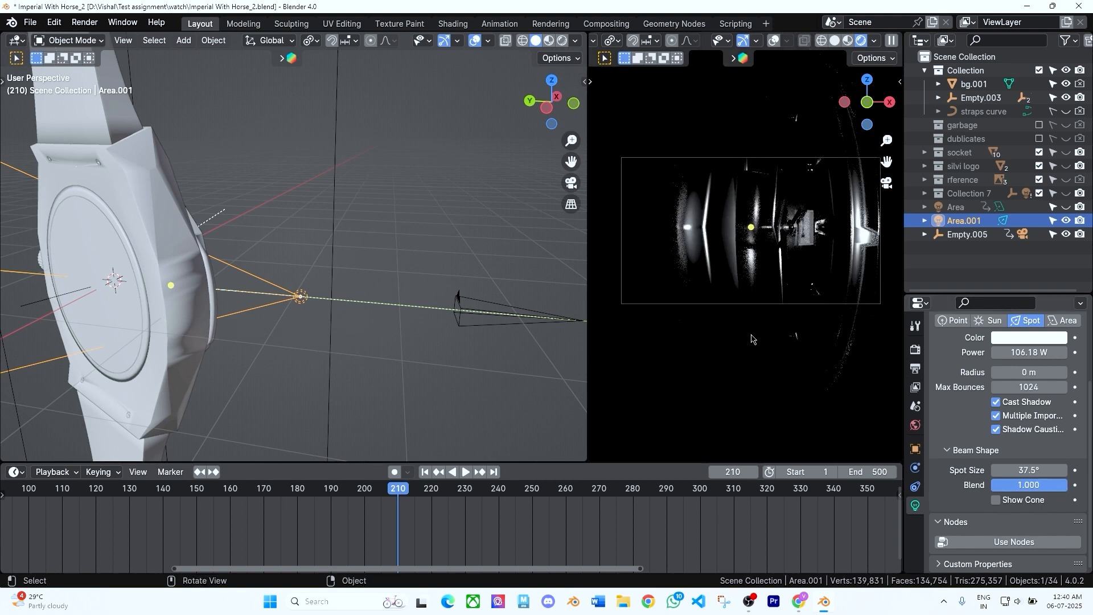
- Rotate the watch's parent Empty.003 by 0.114° around the global Z axis
left_click(394, 202)
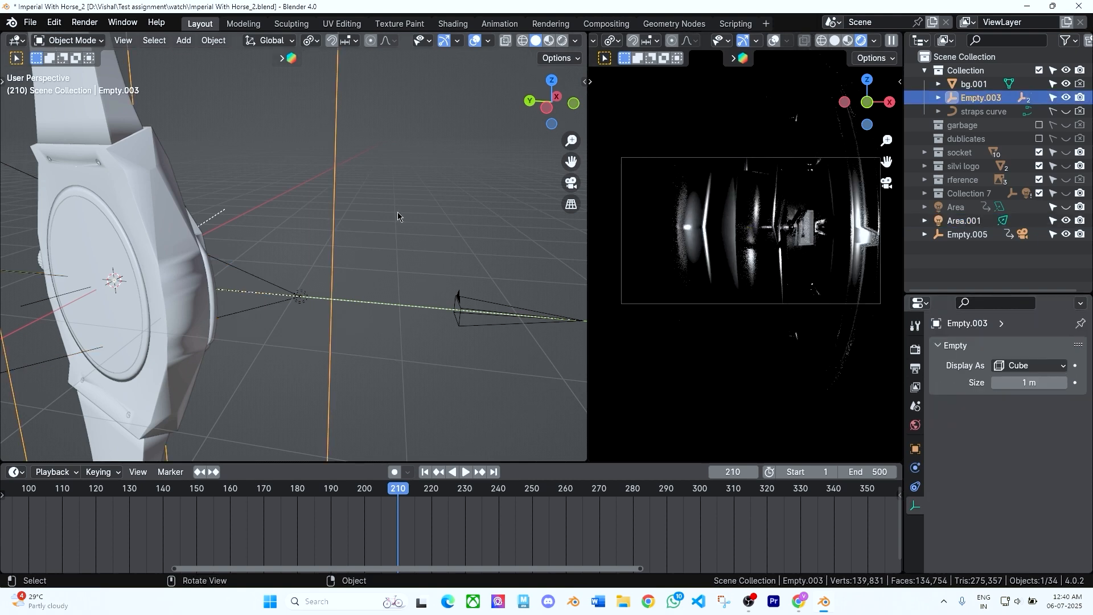
key("r")
key("z")
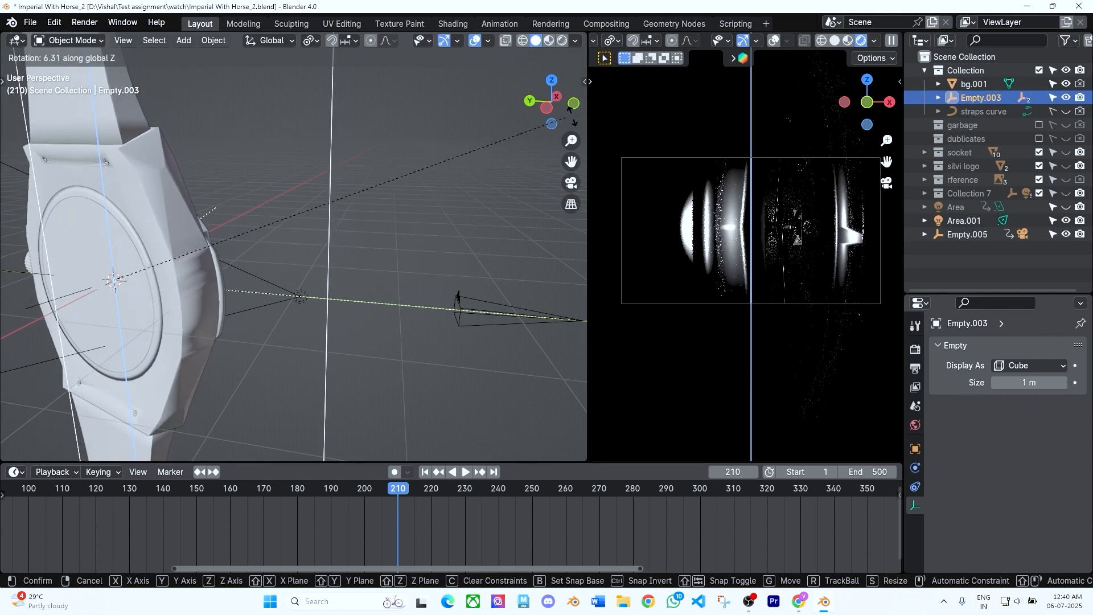
left_click(532, 177)
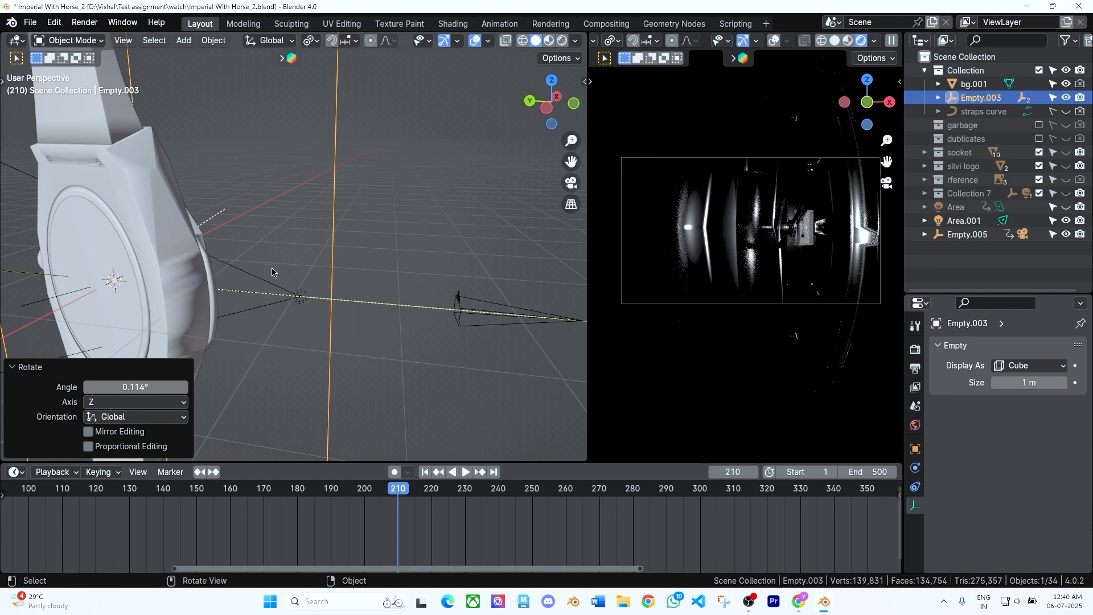
- Move the Area.001 spot light about -0.527 m along the global Y axis, away from the watch
left_click(298, 296)
key("g")
key("y")
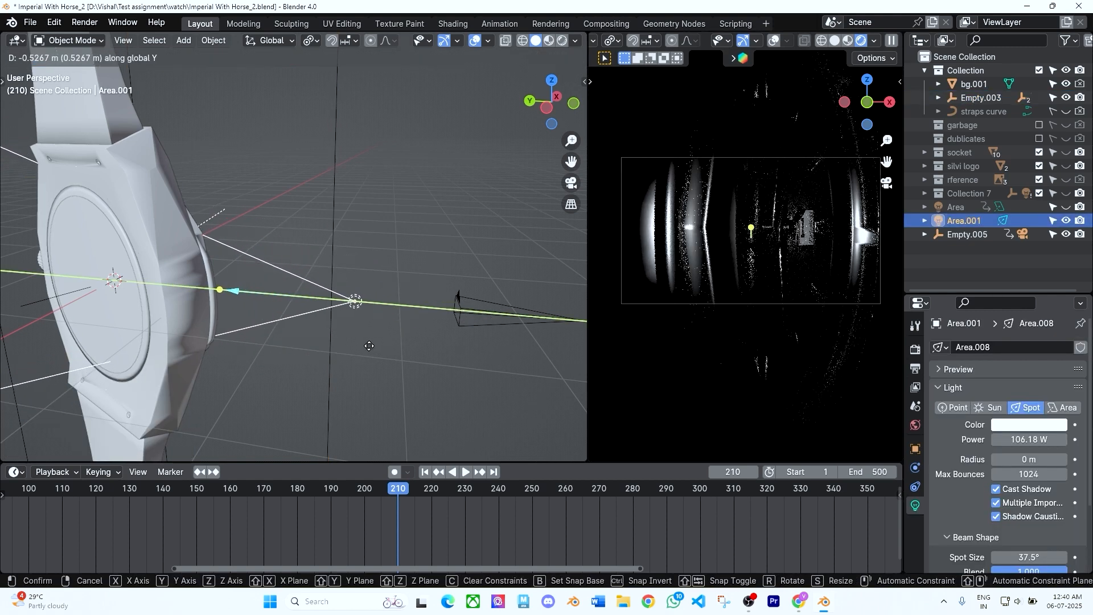
left_click(369, 346)
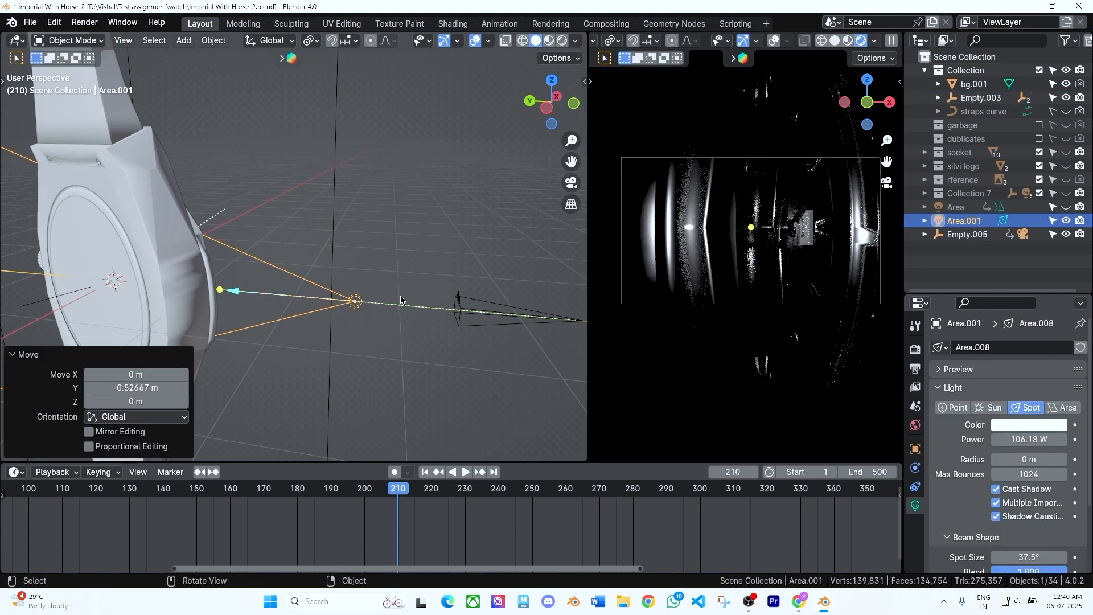
- Rotate Empty.003 by 834° around global Z so the case back faces the camera, and set the camera's focal length to 51.9 mm
left_click(333, 181)
key("r")
key("z")
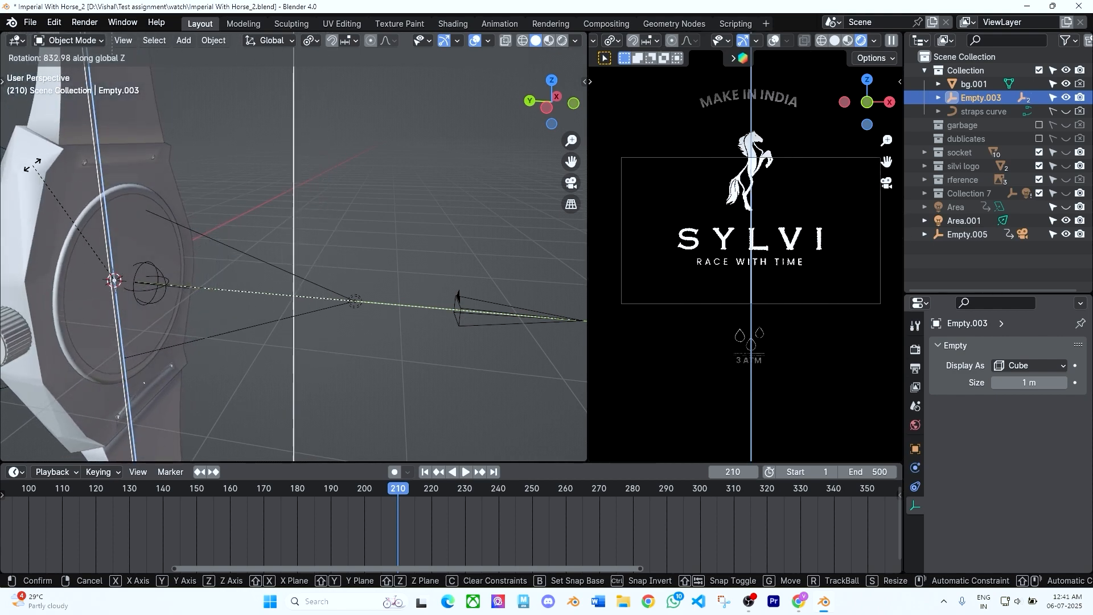
left_click(35, 176)
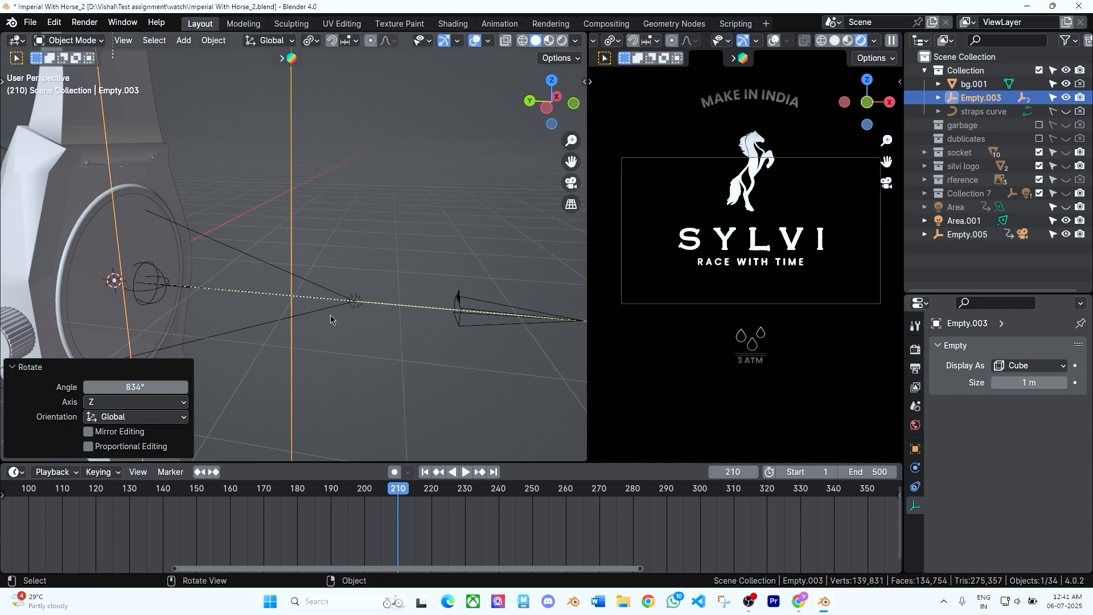
left_click(458, 301)
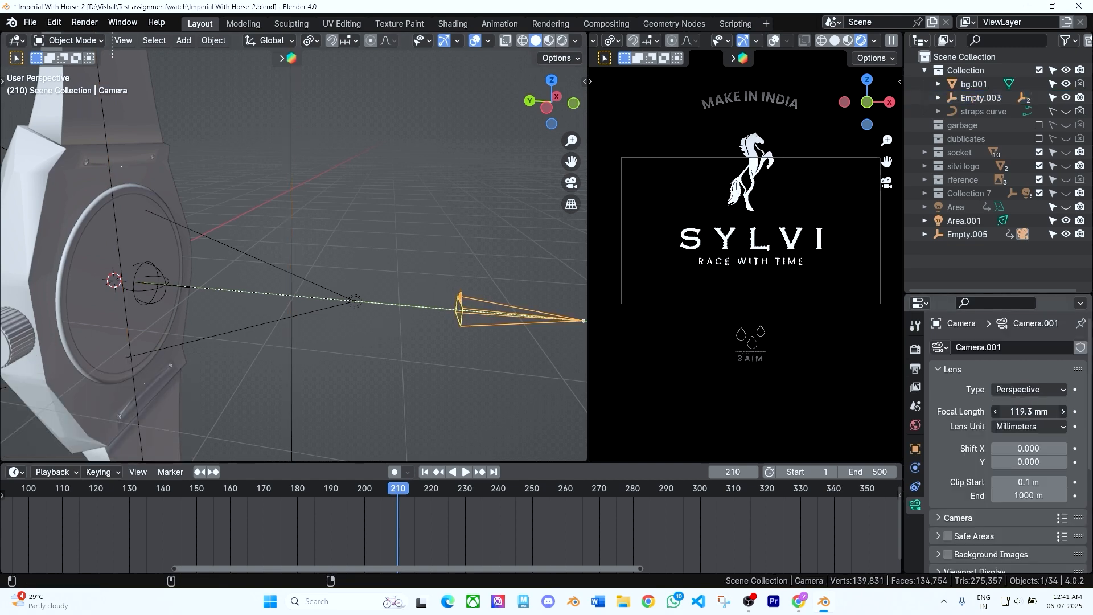
left_click_drag(1029, 411, 999, 412)
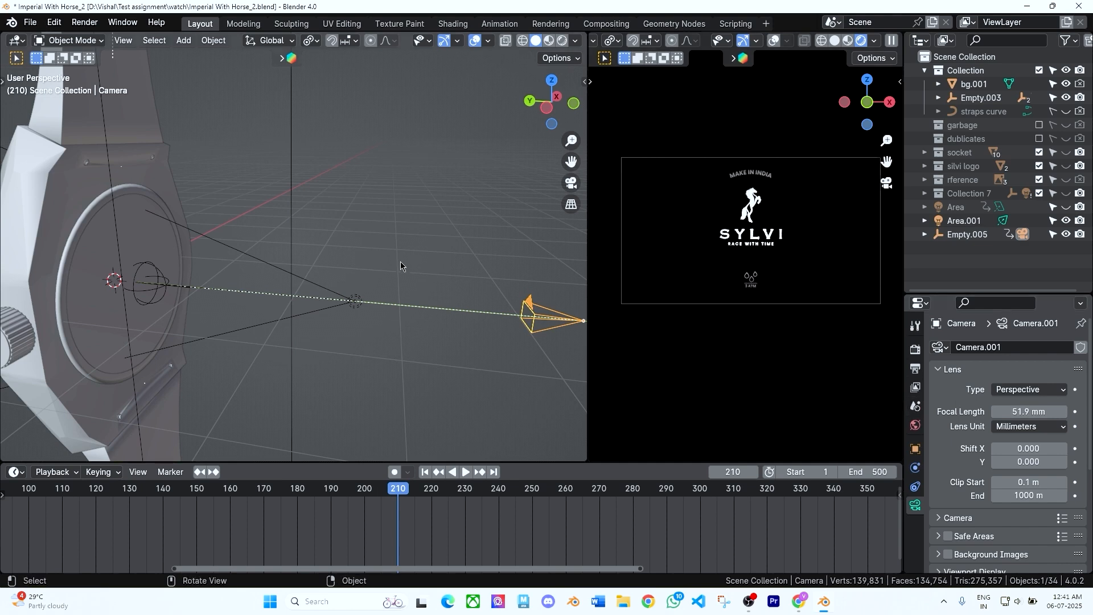
- Try to turn the watch's dial toward the camera by rotating Empty.003 172° around global Z
left_click(288, 174)
key("r")
key("z")
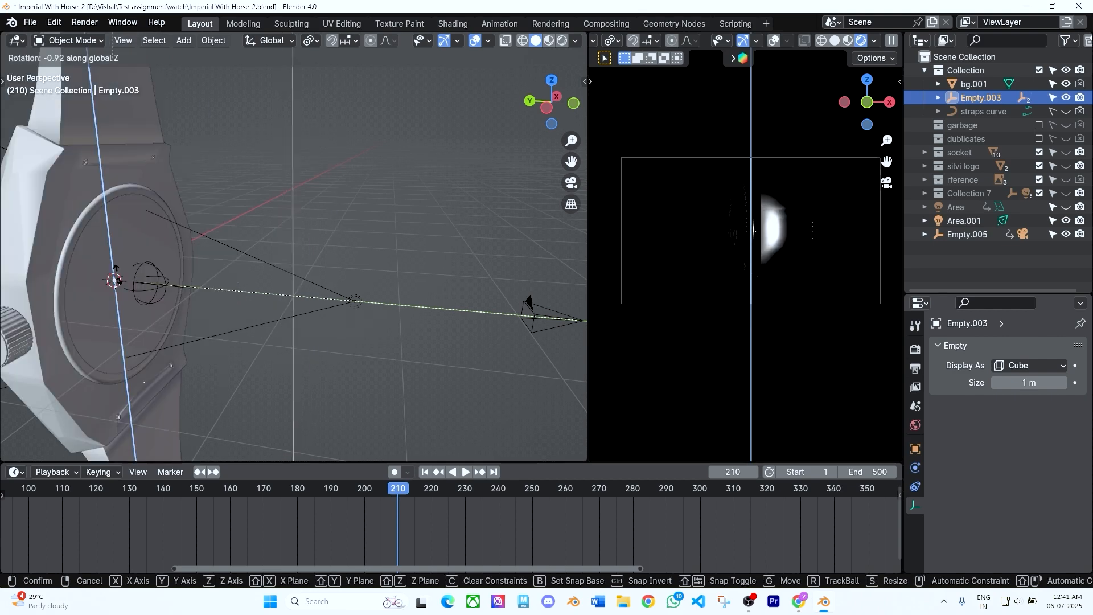
left_click(404, 254)
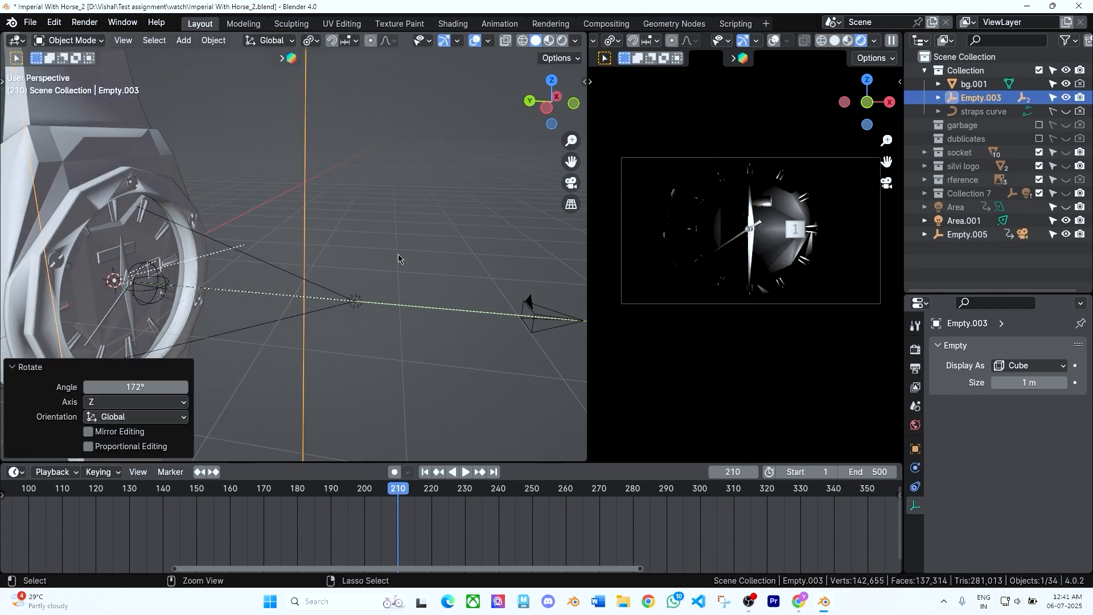
key("ctrl+z")
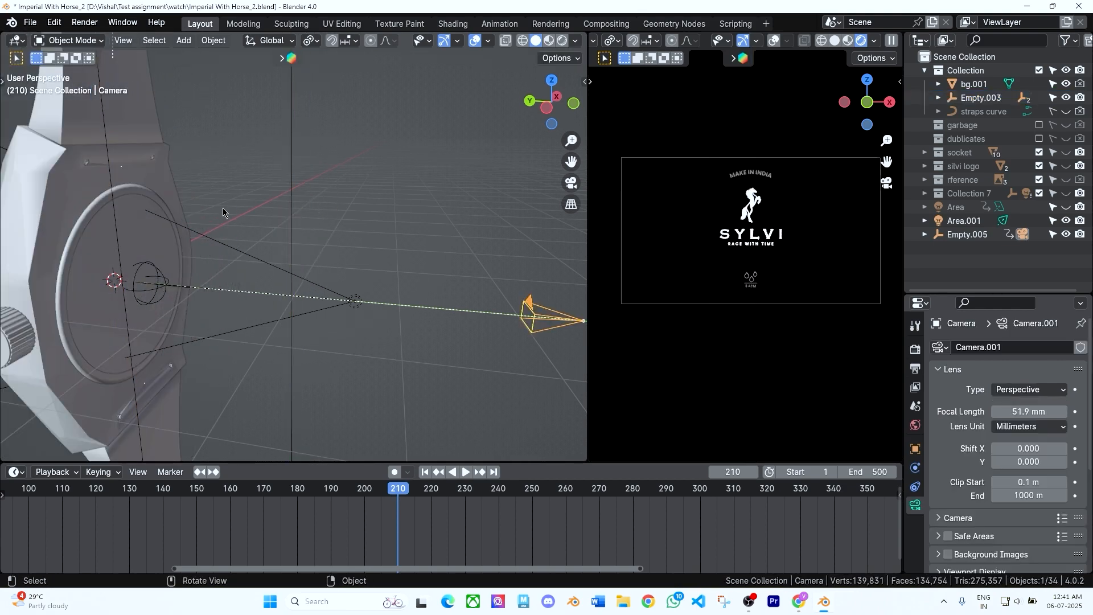
- Rotate Empty.003 exactly 180° around the global Z axis so the watch's dial faces the camera
middle_click_drag(223, 213, 325, 261, "alt")
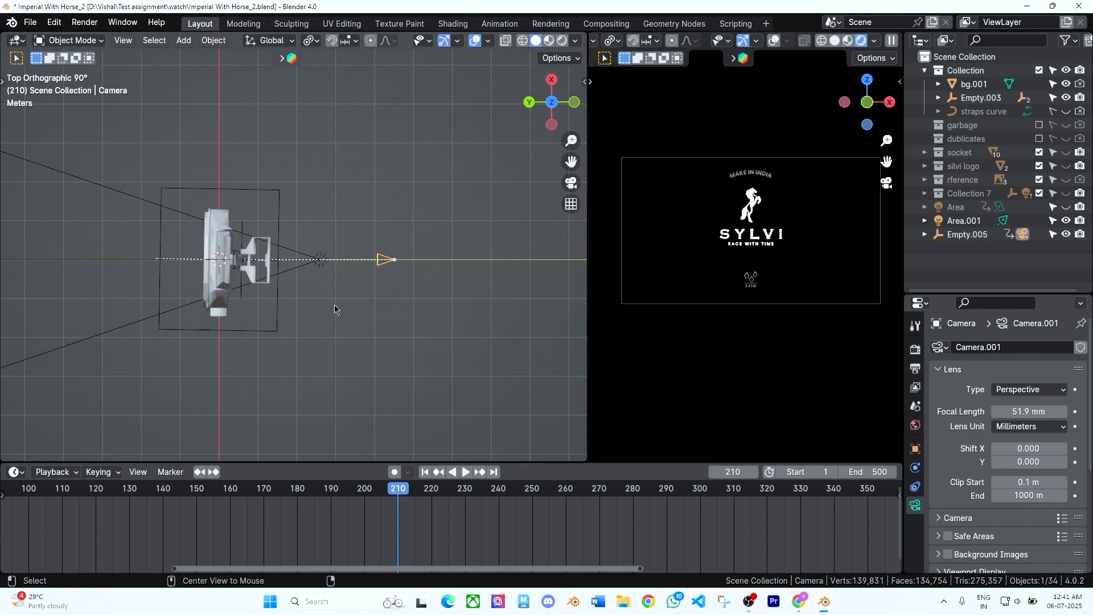
middle_click_drag(333, 305, 343, 266)
left_click(304, 206)
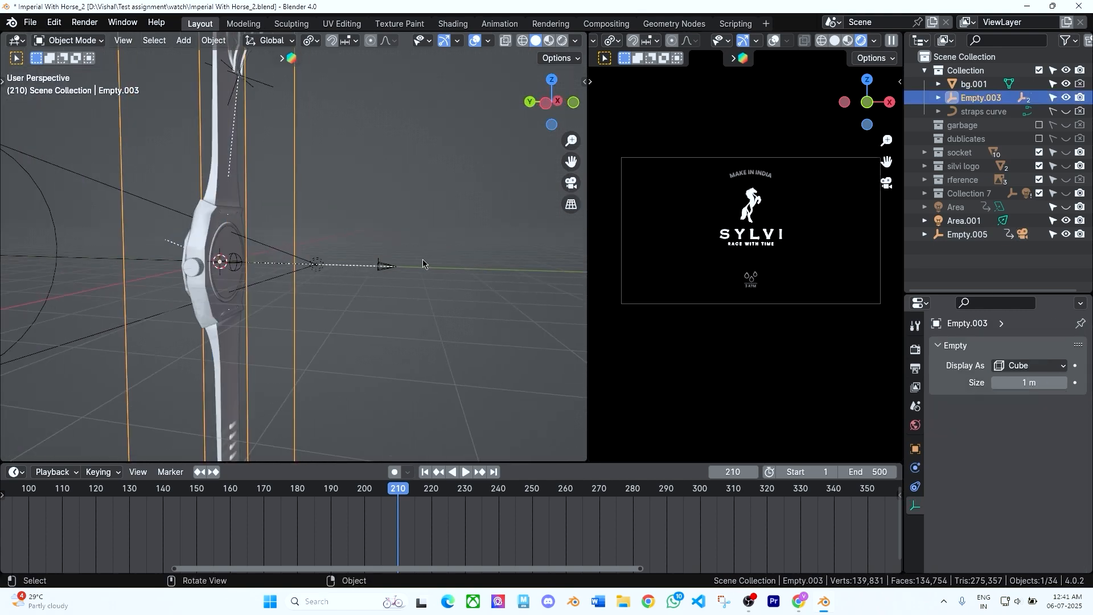
key("r")
key("z")
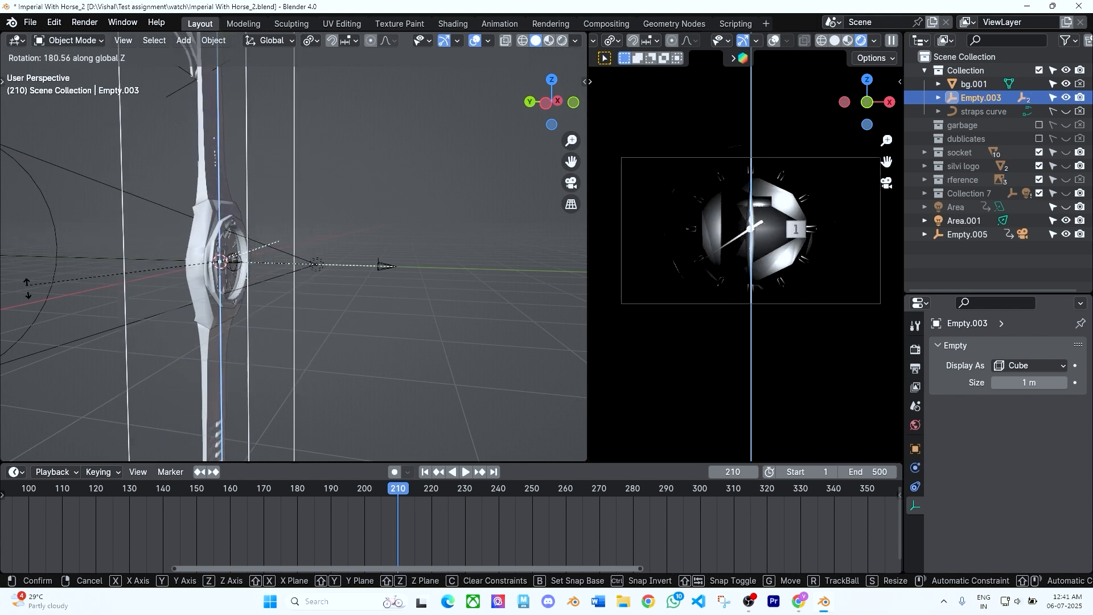
type("180")
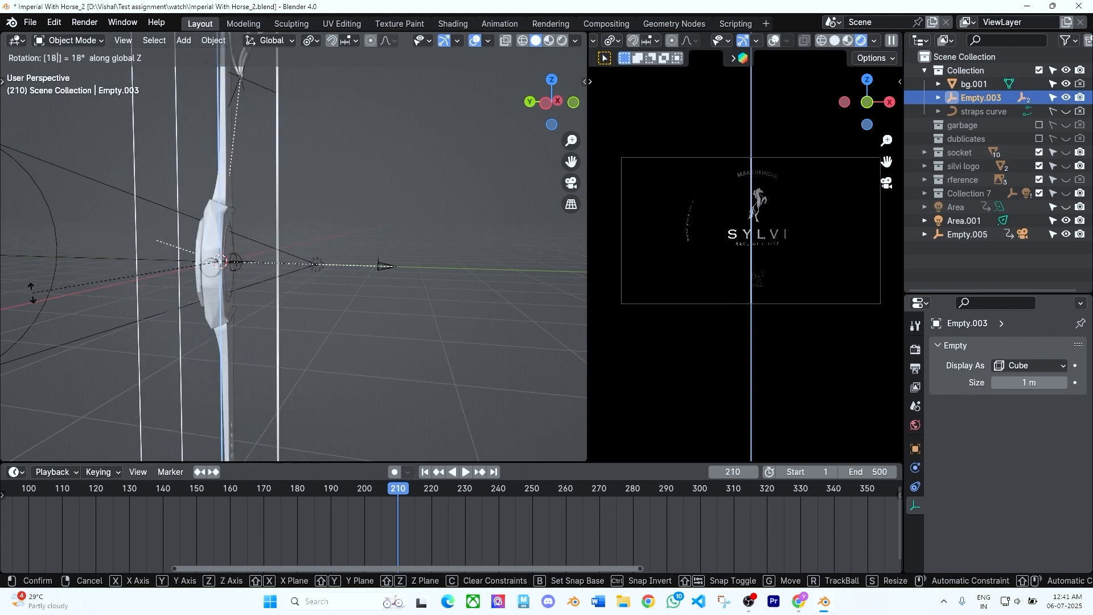
key("Return")
- Move the Area.001 spot light about -7.743 m along the global Y axis to place it behind the camera
middle_click_drag(255, 208, 274, 271)
left_click(309, 276)
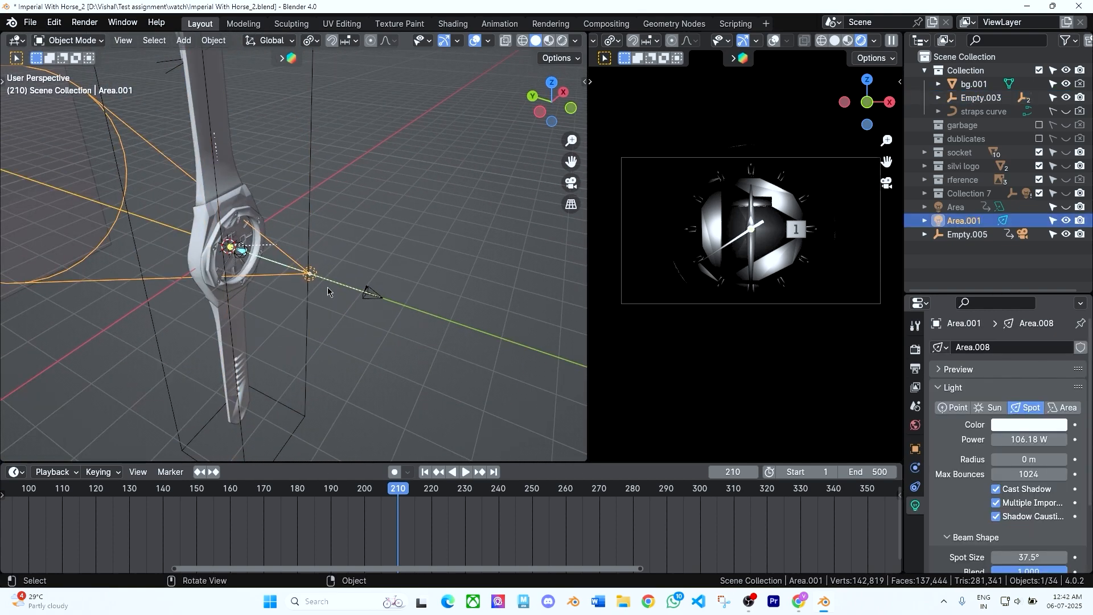
key("g")
key("y")
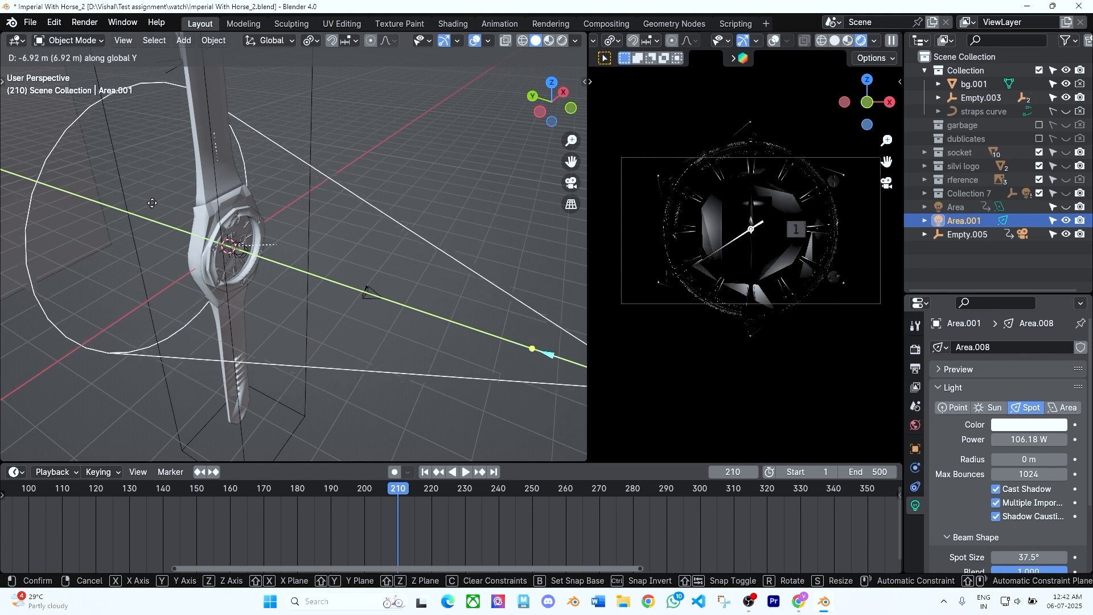
left_click(207, 240)
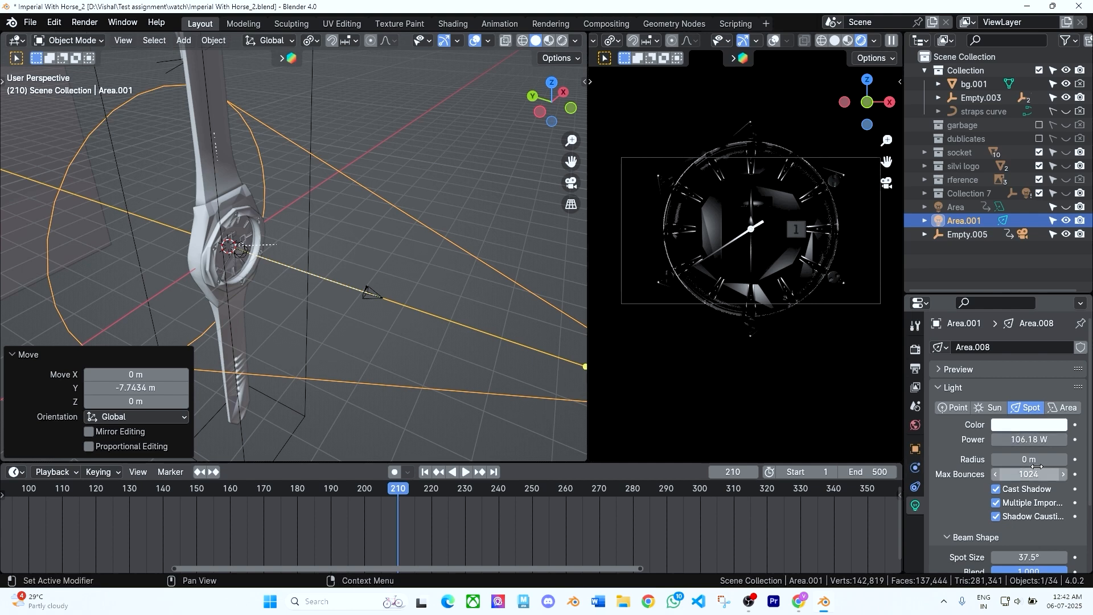
- Set the Area.001 spot light's radius to 1.65 m and its power to 130 W
left_click_drag(1025, 442, 1028, 442)
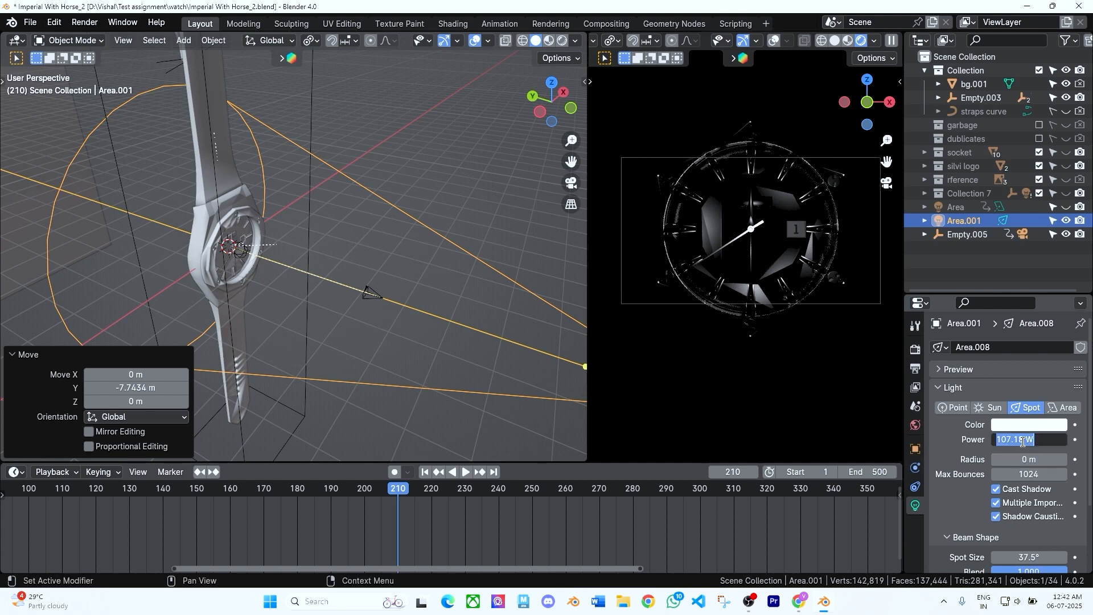
left_click(945, 445)
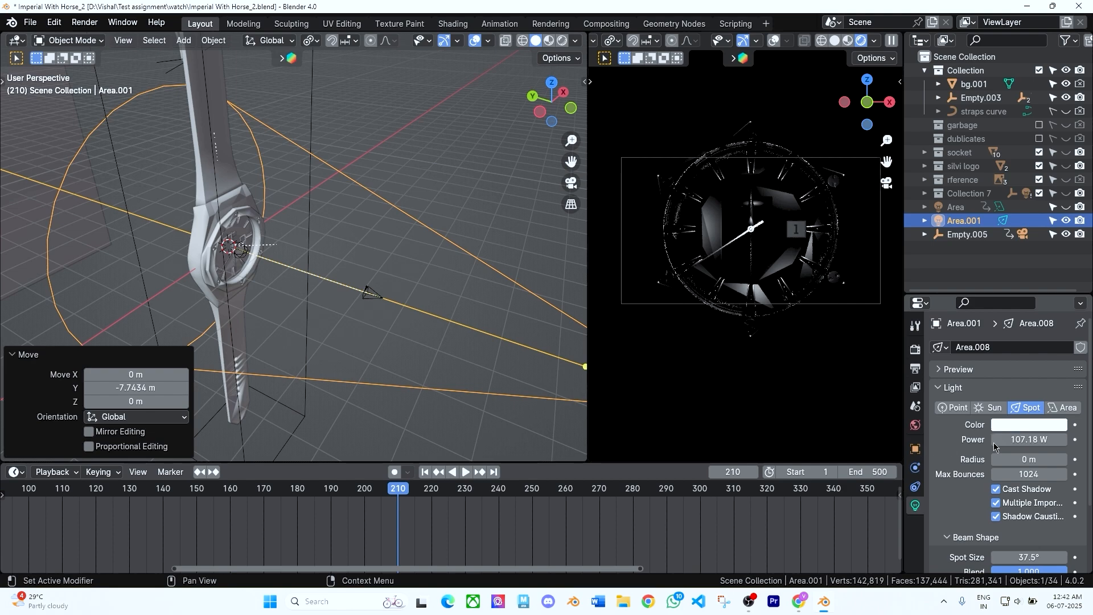
left_click_drag(1026, 443, 1060, 460)
scroll(471, 329, "up", 3)
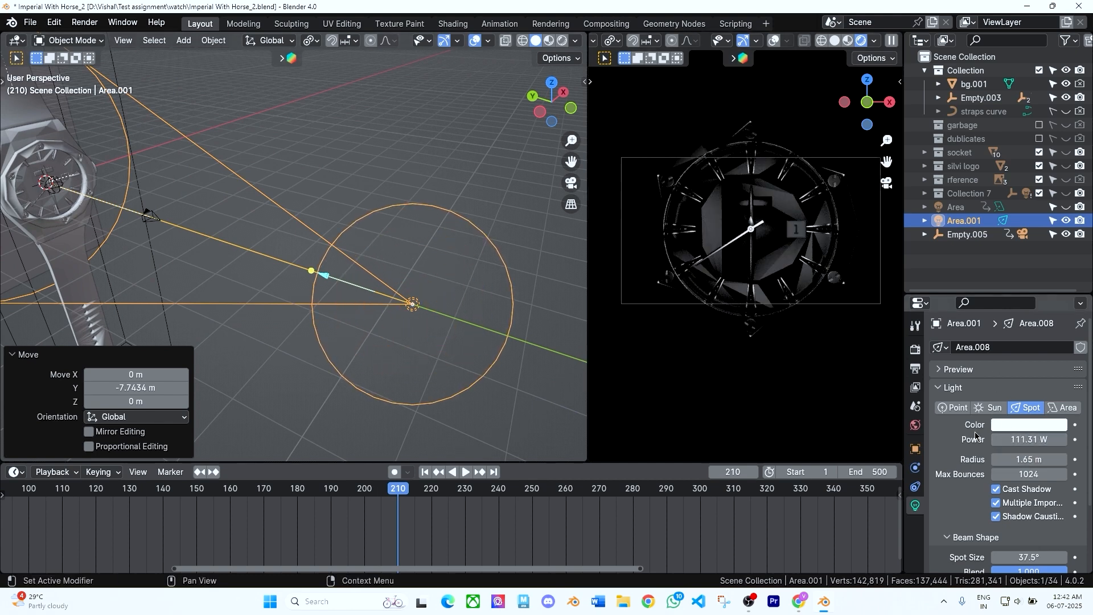
left_click(1029, 443)
type("130")
key("Return")
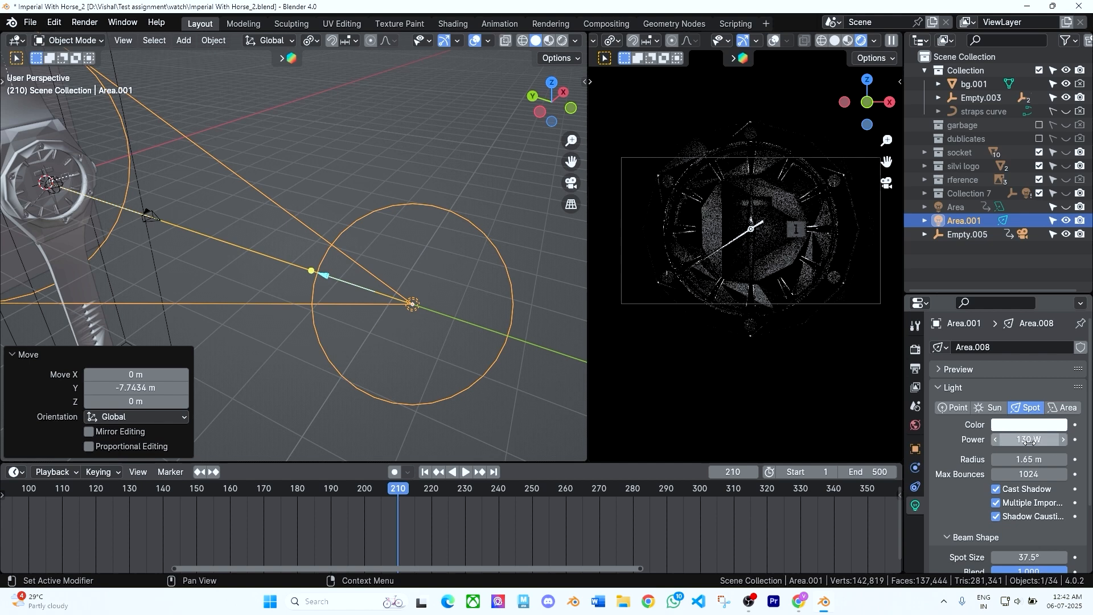
- Widen the Area.001 spot size to 41.6° and briefly show its light cone to check the coverage
scroll(1005, 515, "down", 3)
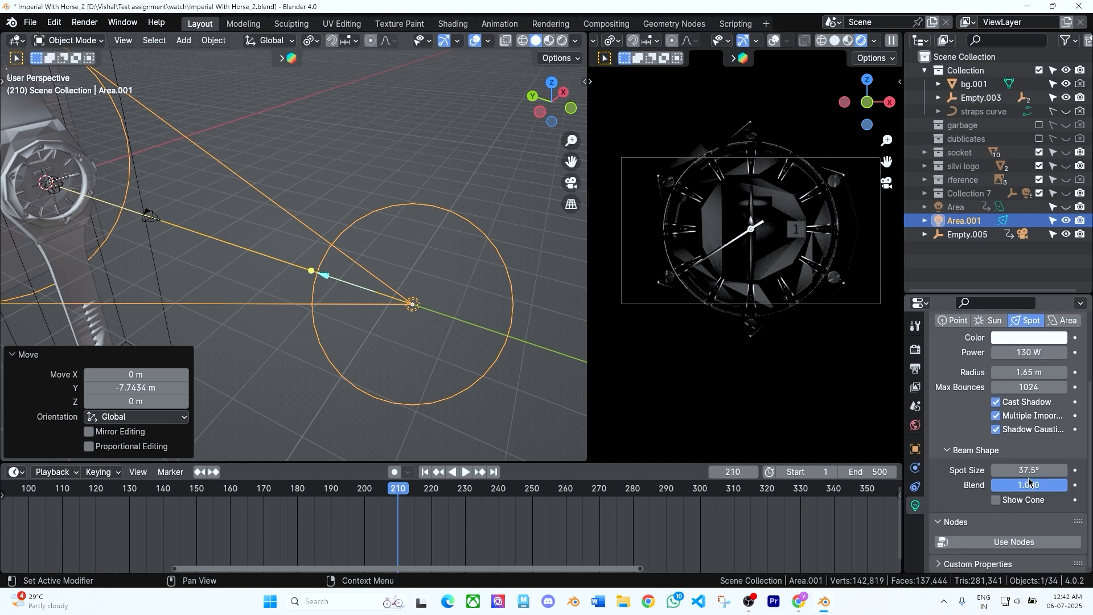
mouse_move(1015, 470)
left_mouse_down()
mouse_move(1041, 470)
mouse_move(962, 470)
mouse_move(1033, 470)
left_mouse_up()
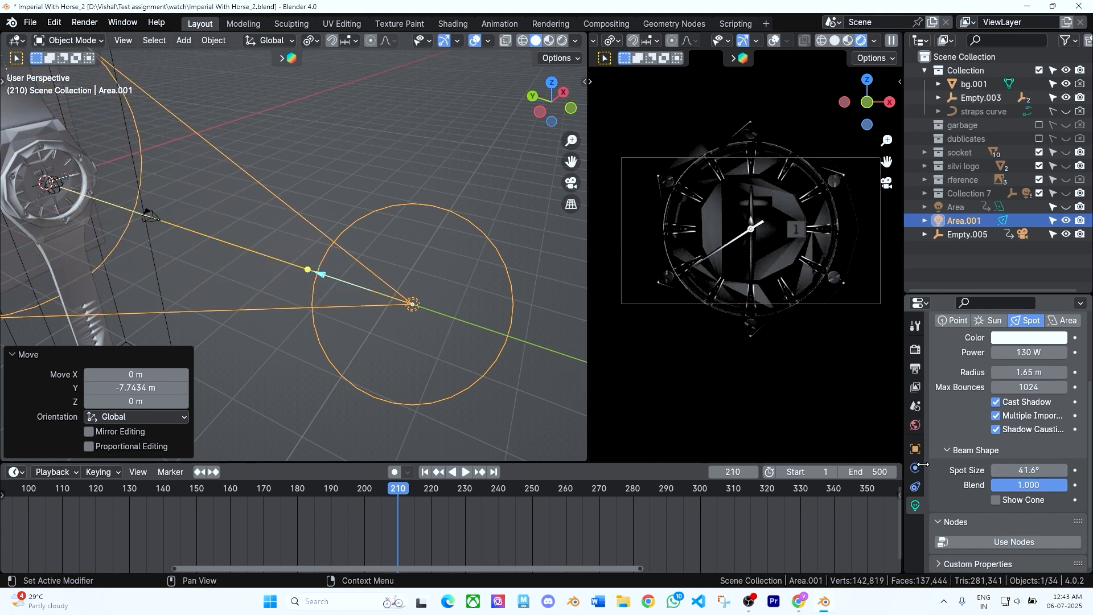
left_click(997, 500)
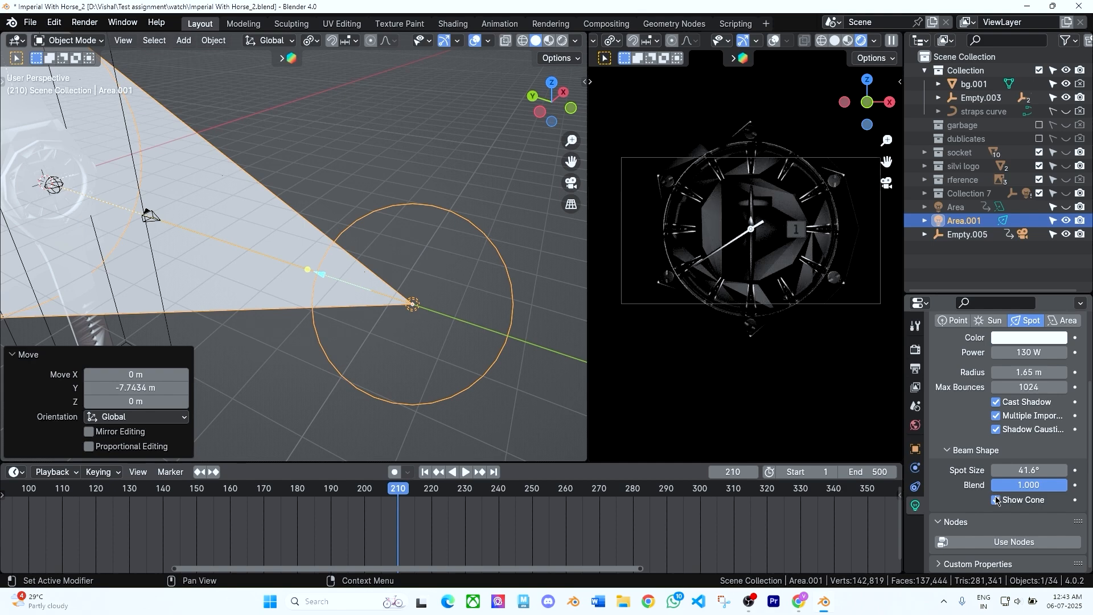
left_click(997, 500)
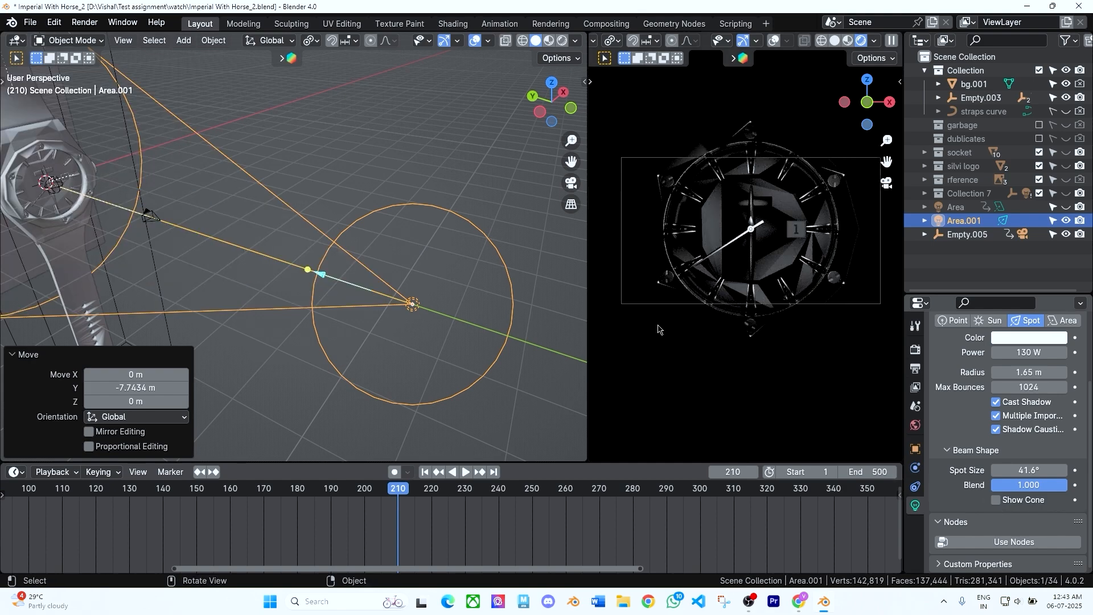
middle_click_drag(245, 232, 348, 269, "shift")
scroll(341, 272, "up", 2)
scroll(272, 247, "up", 3)
middle_click_drag(193, 231, 272, 247, "shift")
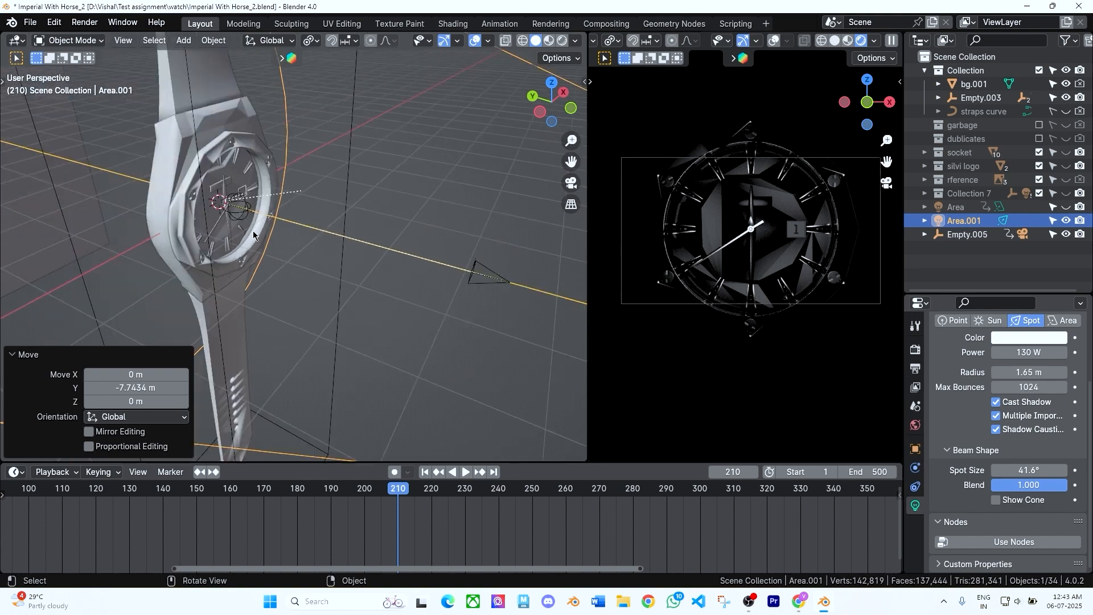
- Rotate Empty.003 180° around the global Z axis so the watch's back faces the camera
left_click(357, 204)
scroll(356, 210, "down", 5)
key("r")
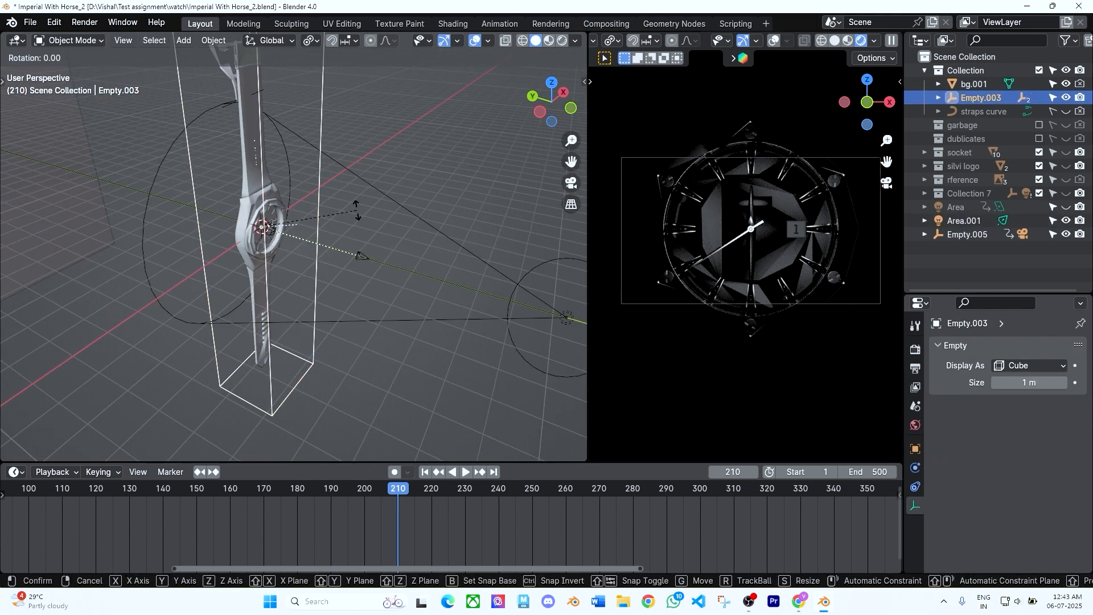
key("z")
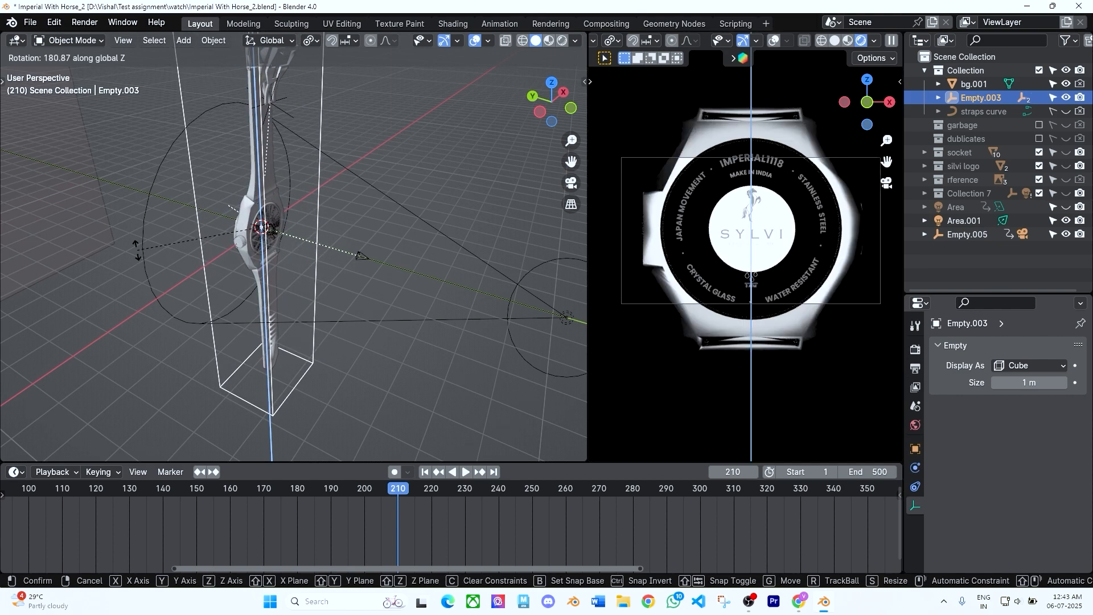
left_click(165, 236)
- Set the Area.001 spot light's power to 91.6 W and its radius to 0 m
left_click(363, 257)
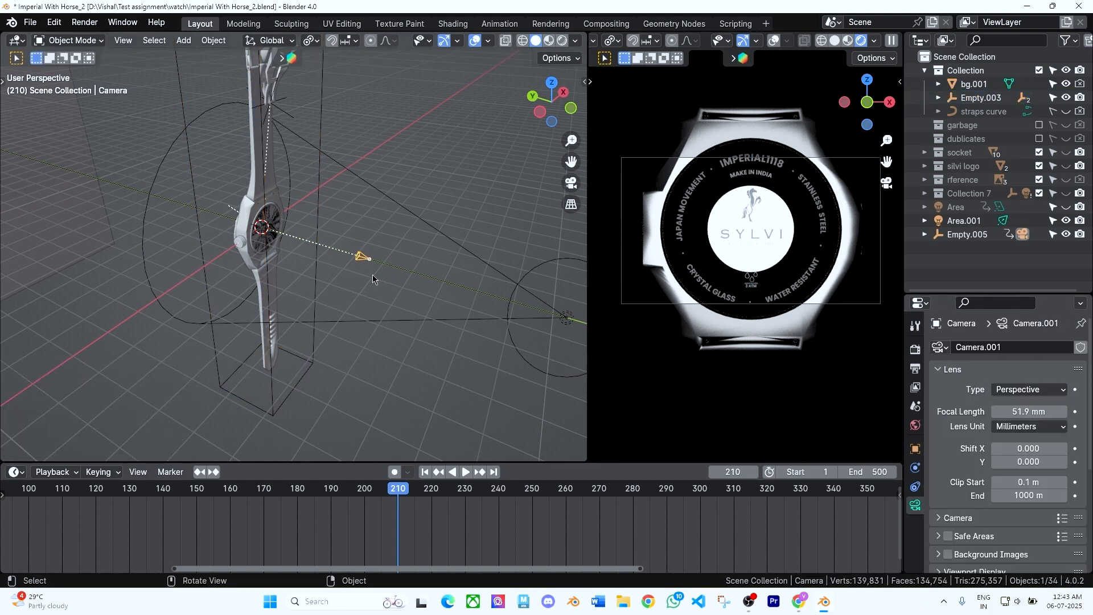
left_click(571, 322)
left_click_drag(1035, 442, 1019, 460)
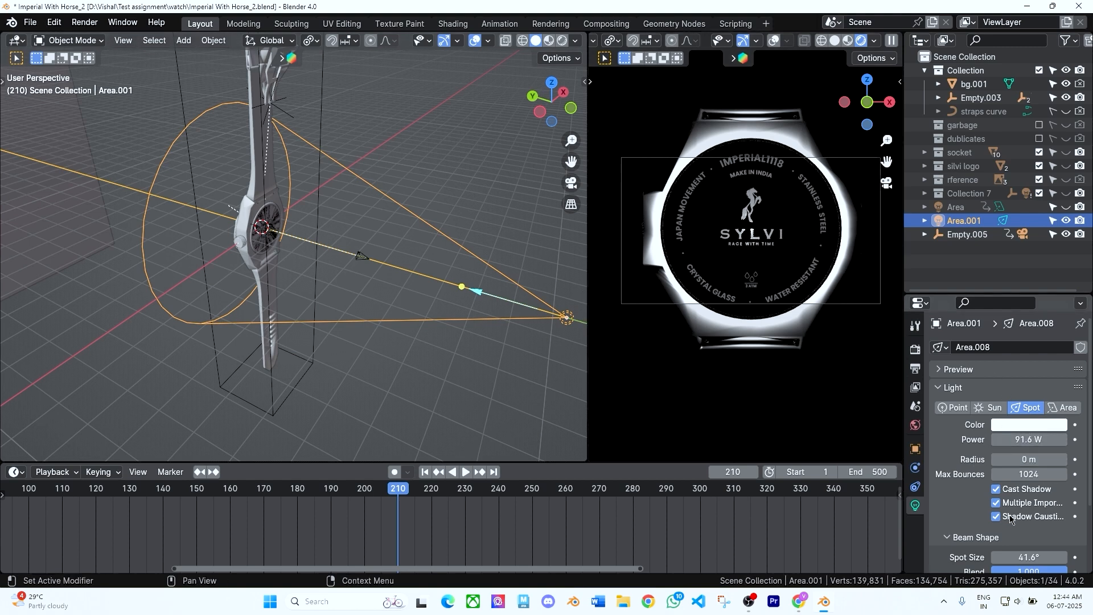
- Set the Area.001 spot light's blend to 0.632 and power to 126.9 W, with Shadow Caustics turned off
scroll(1011, 518, "down", 3)
left_click_drag(1046, 491, 996, 490)
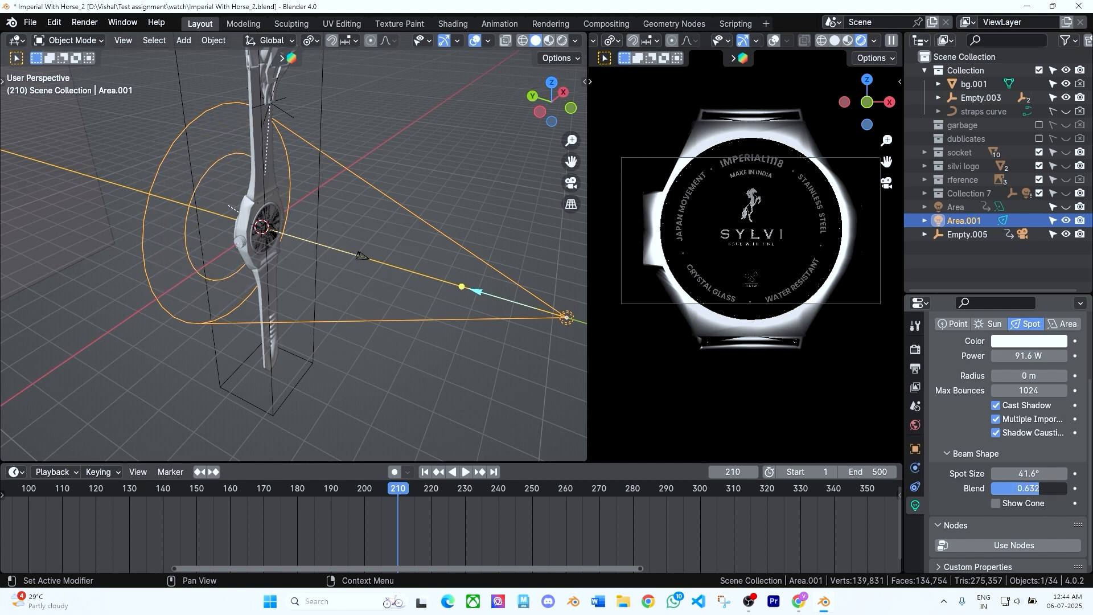
left_click(1000, 435)
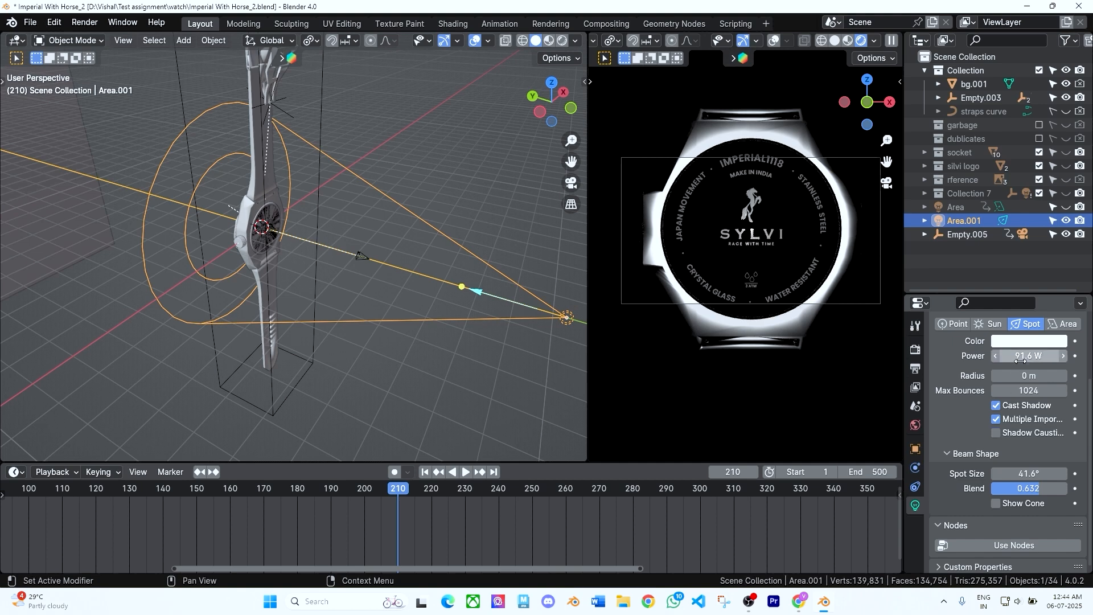
left_click_drag(1039, 357, 1018, 345)
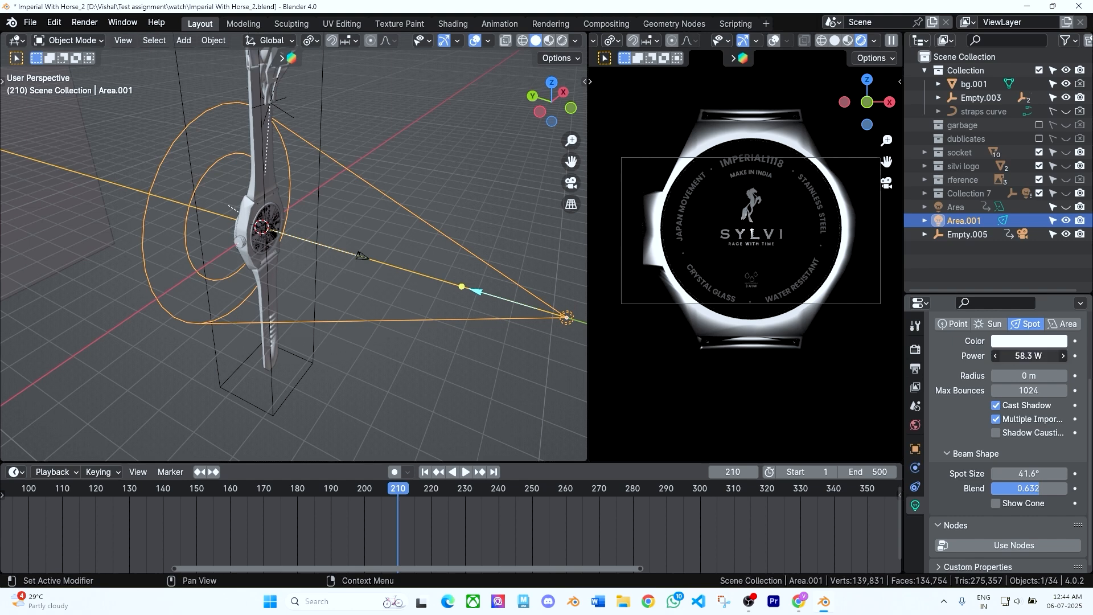
mouse_move(1030, 356)
left_mouse_down()
mouse_move(997, 355)
mouse_move(1074, 356)
mouse_move(985, 359)
mouse_move(1083, 375)
mouse_move(1035, 376)
left_mouse_up()
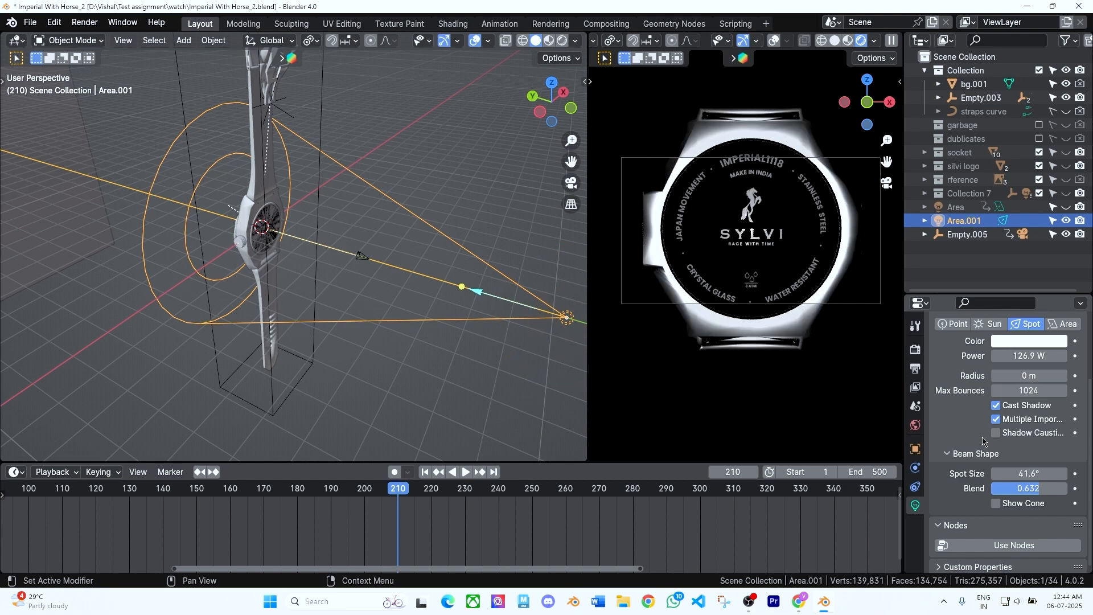
key("r")
key("z")
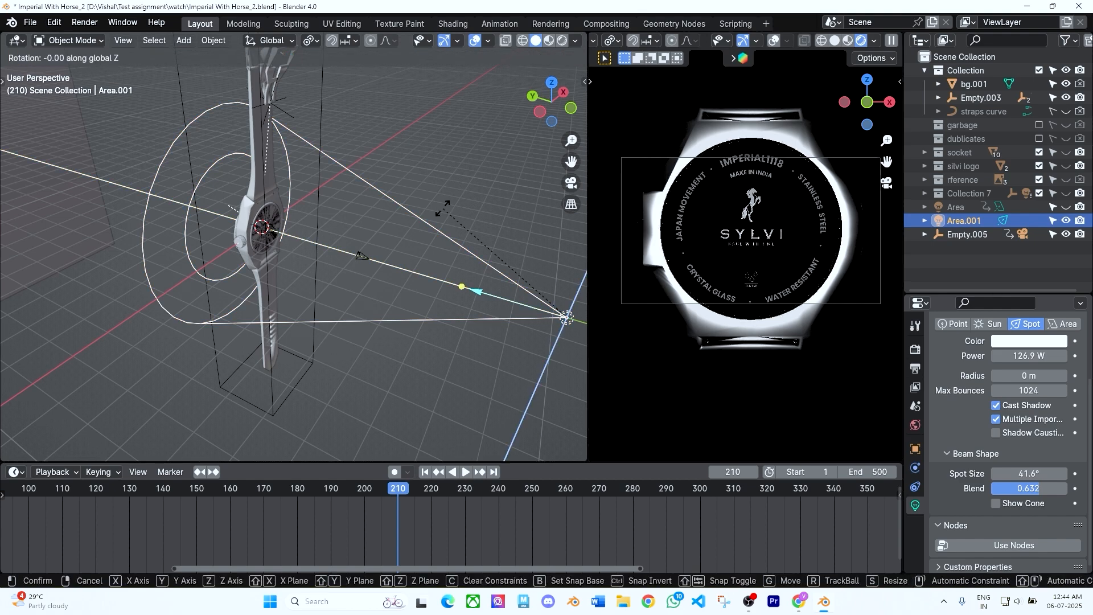
left_click(441, 207)
- Rotate Empty.003 -180° around the global Z axis and try 127.14 W power with a 0.014 m radius on Area.001
left_click(320, 102)
key("r")
key("z")
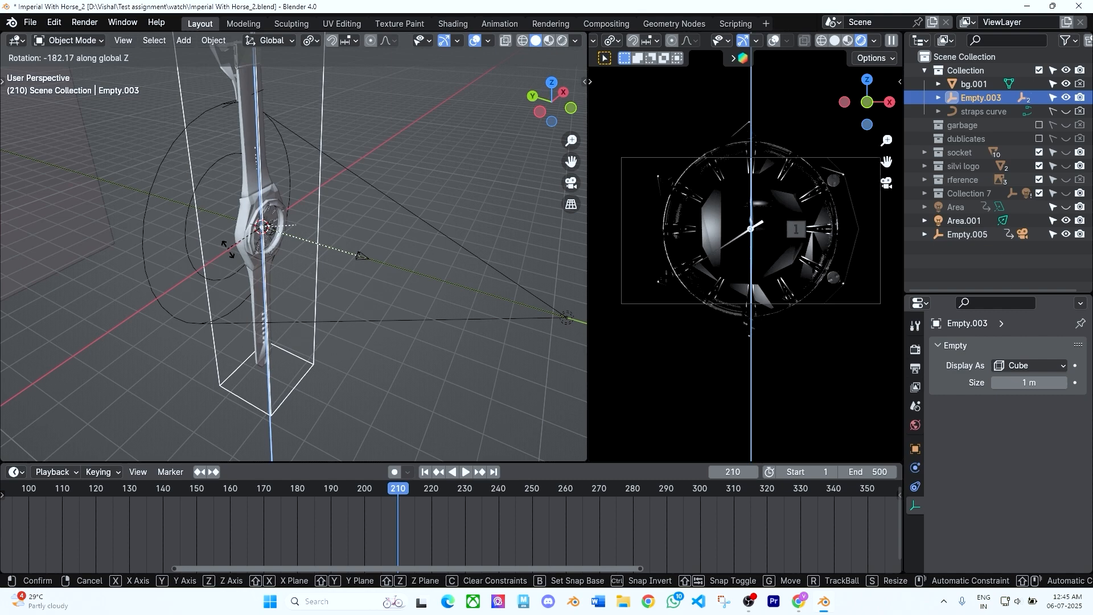
left_click(230, 254)
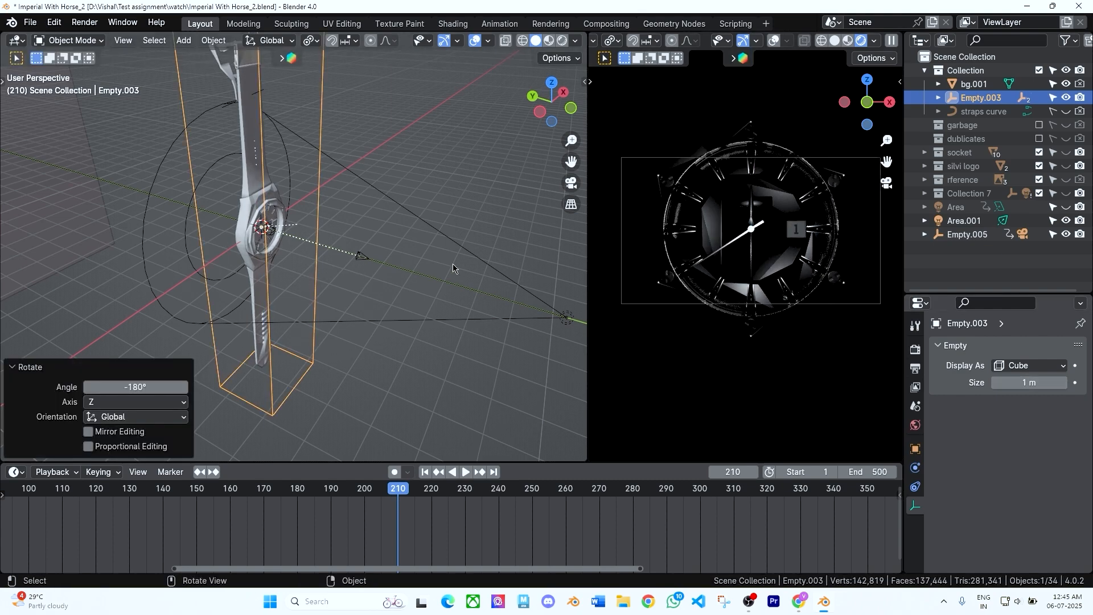
left_click(568, 317)
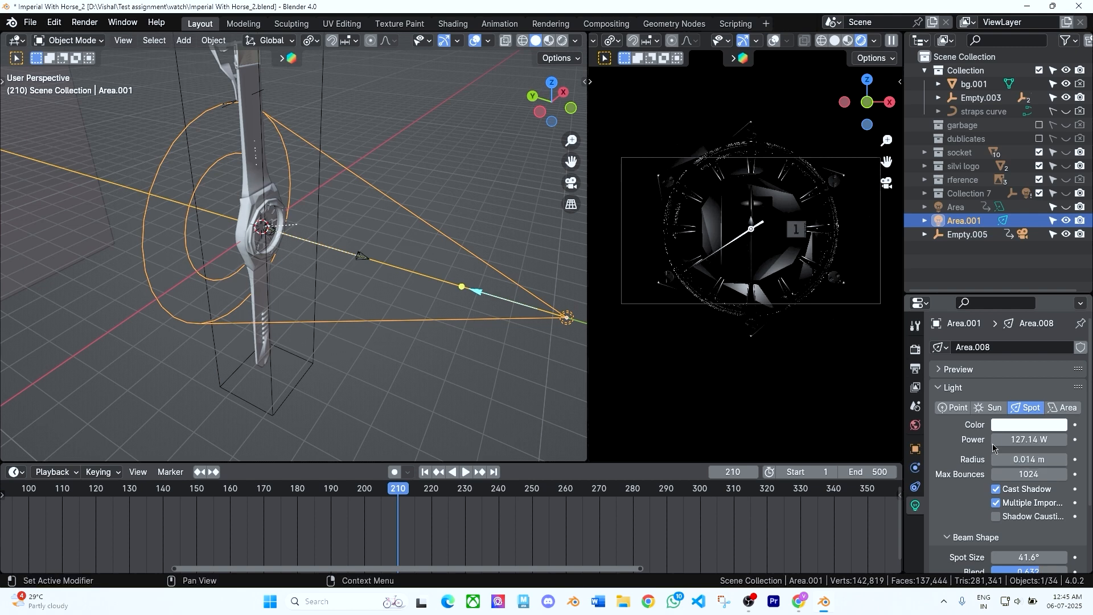
- Try spinning Empty.003 around the global Z axis and undo the rotation
left_click(330, 109)
key("r")
key("z")
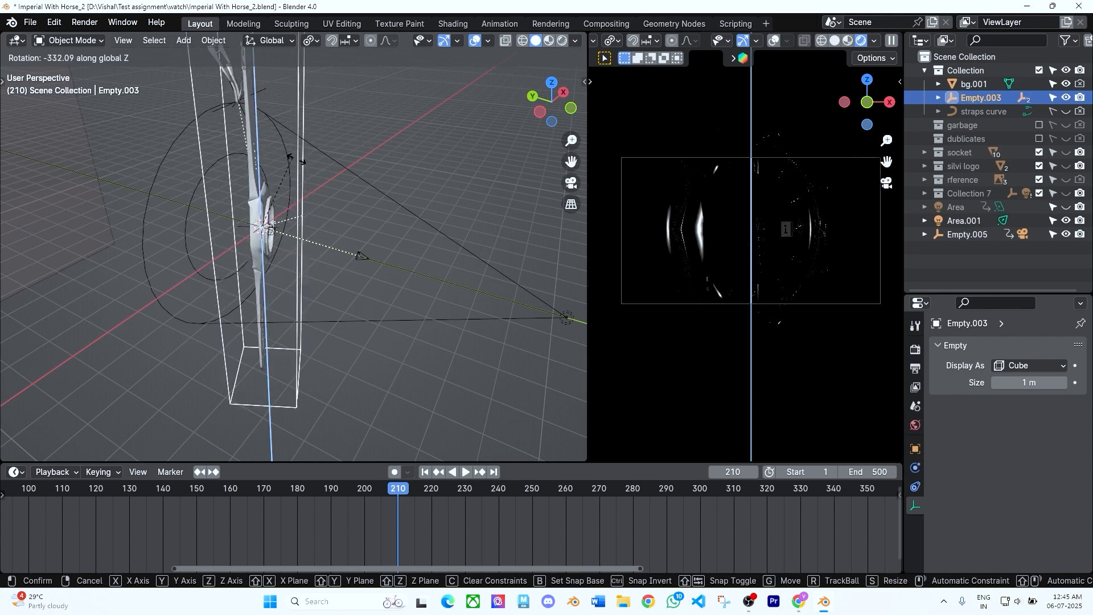
left_click(331, 206)
key("ctrl+z")
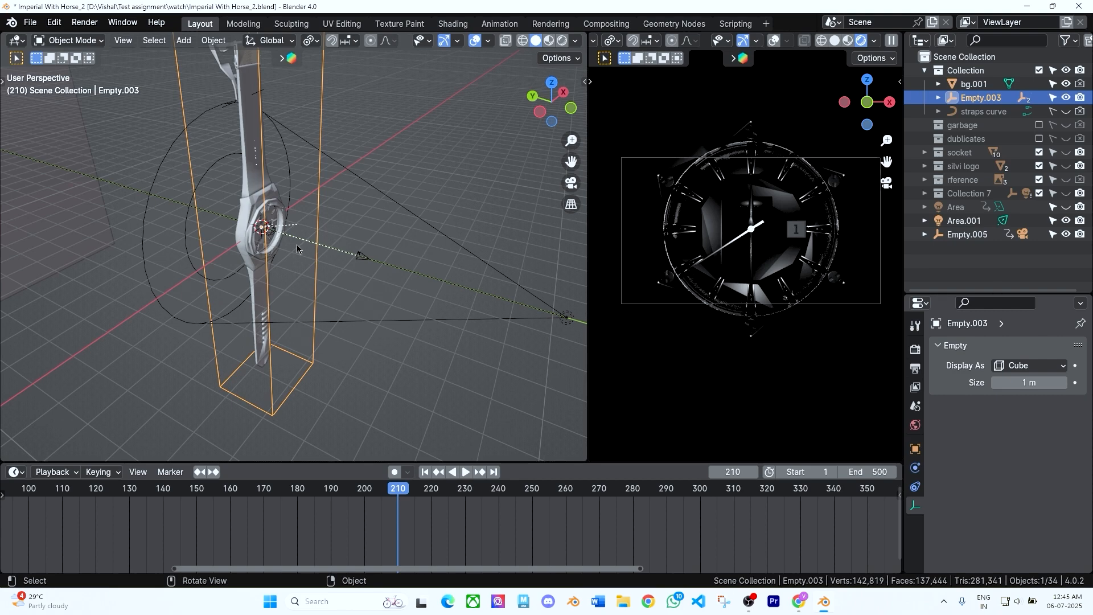
- Scale Empty.005 by 0.238 to bring the camera close to the dial and keyframe it at frame 210
scroll(332, 264, "up", 5)
left_click(213, 183)
scroll(376, 312, "down", 2)
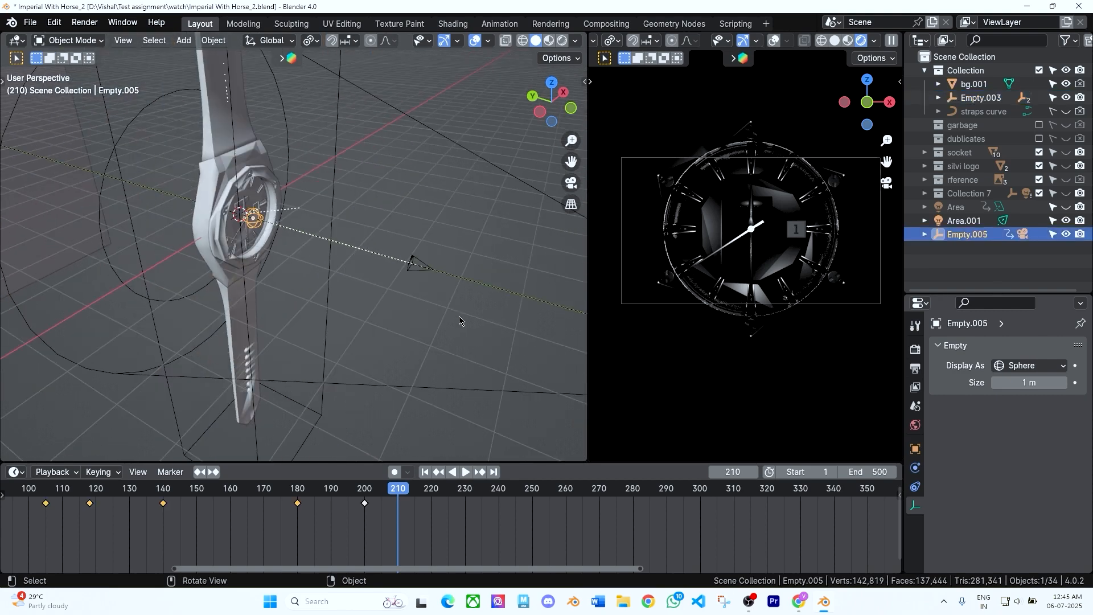
key("s")
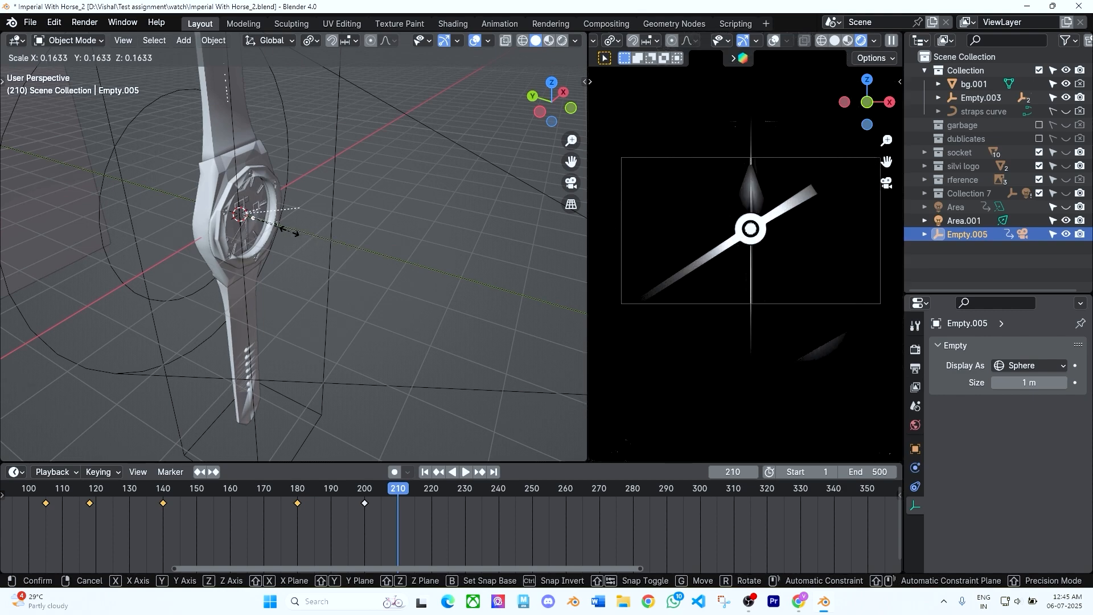
left_click(294, 261)
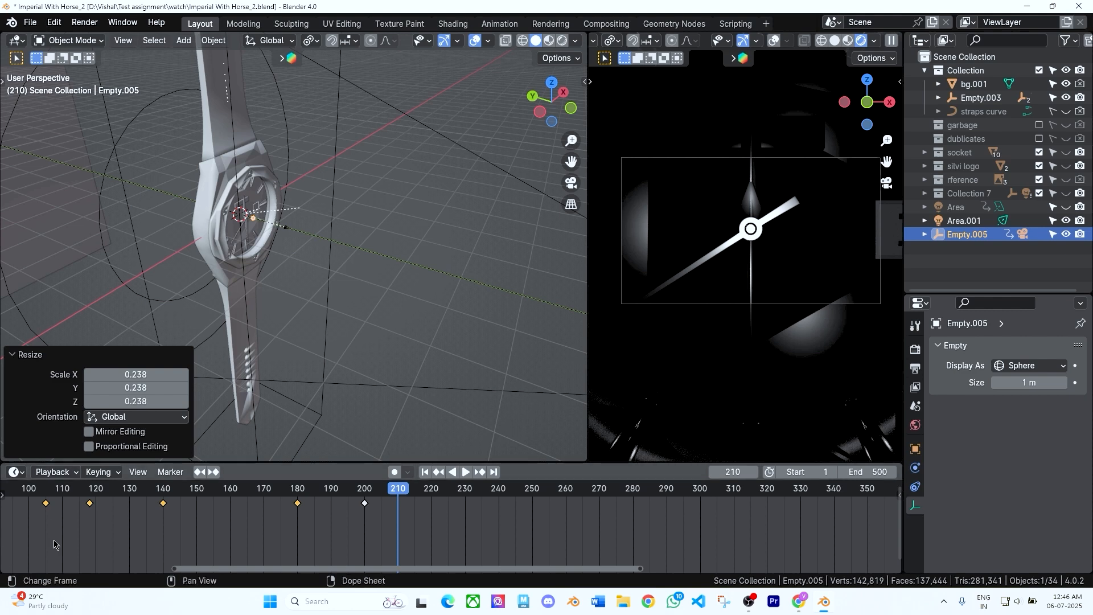
left_click(98, 472)
left_click(114, 398)
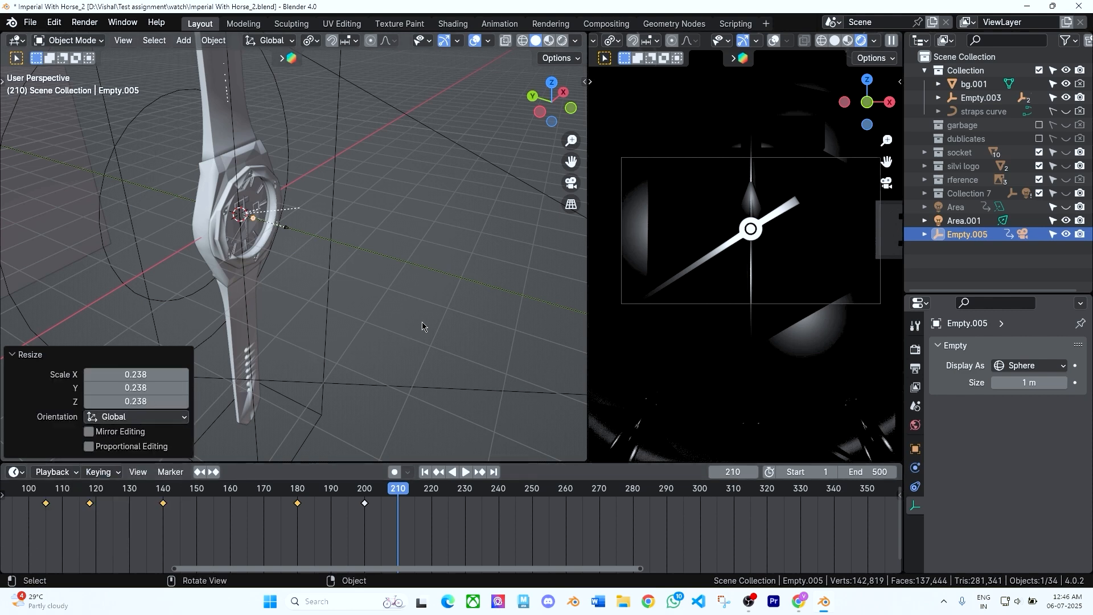
key("i")
- At frame 240, scale Empty.005 by 8.707 to pull the camera back and insert a keyframe
left_click_drag(405, 496, 499, 500)
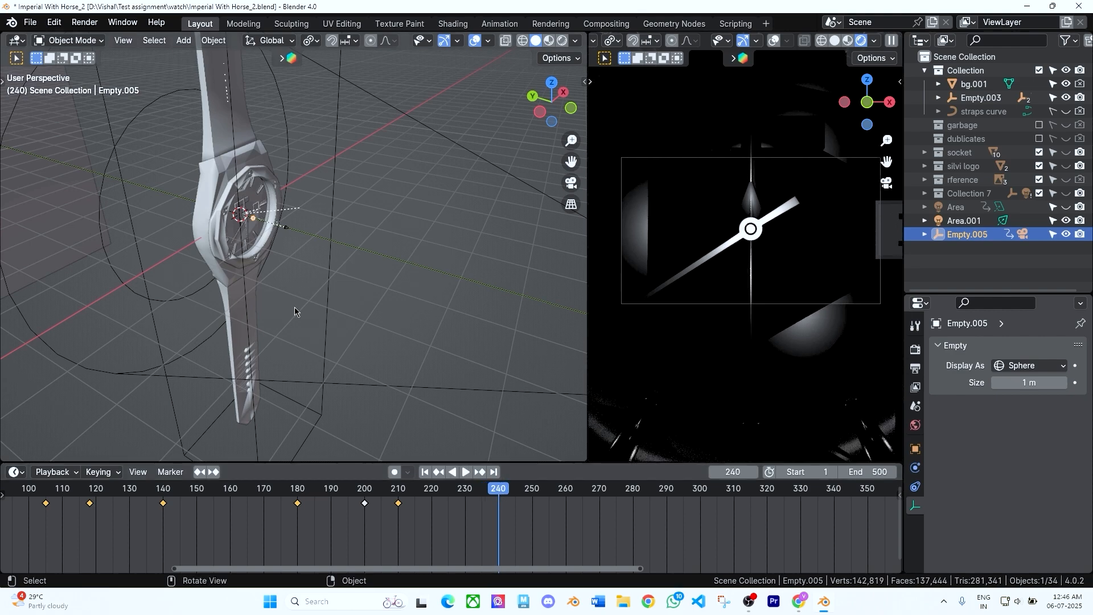
scroll(294, 310, "up", 5)
scroll(283, 300, "down", 5)
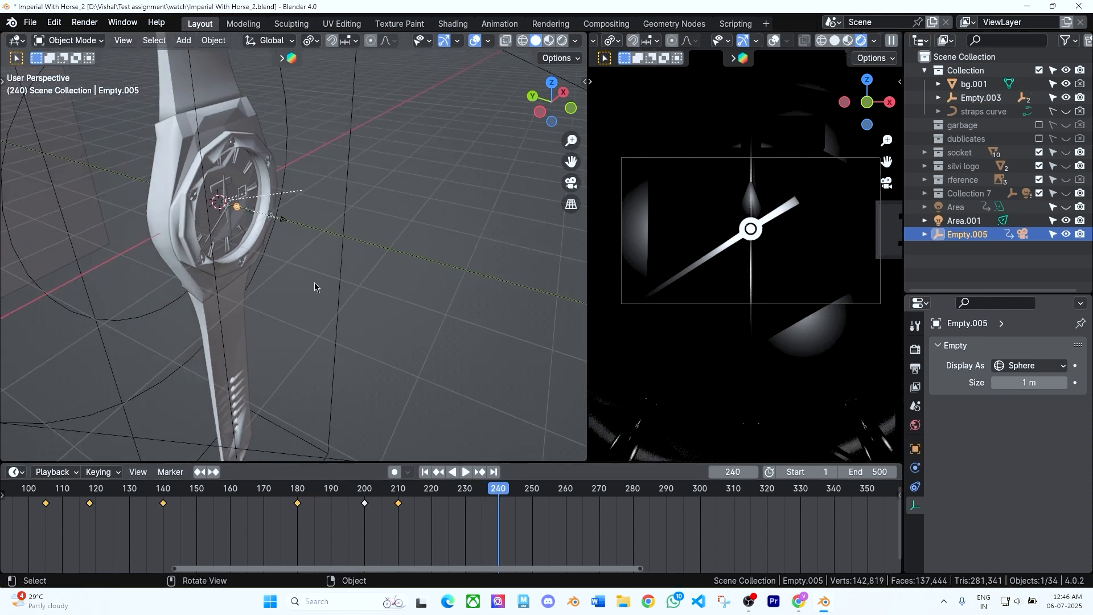
key("s")
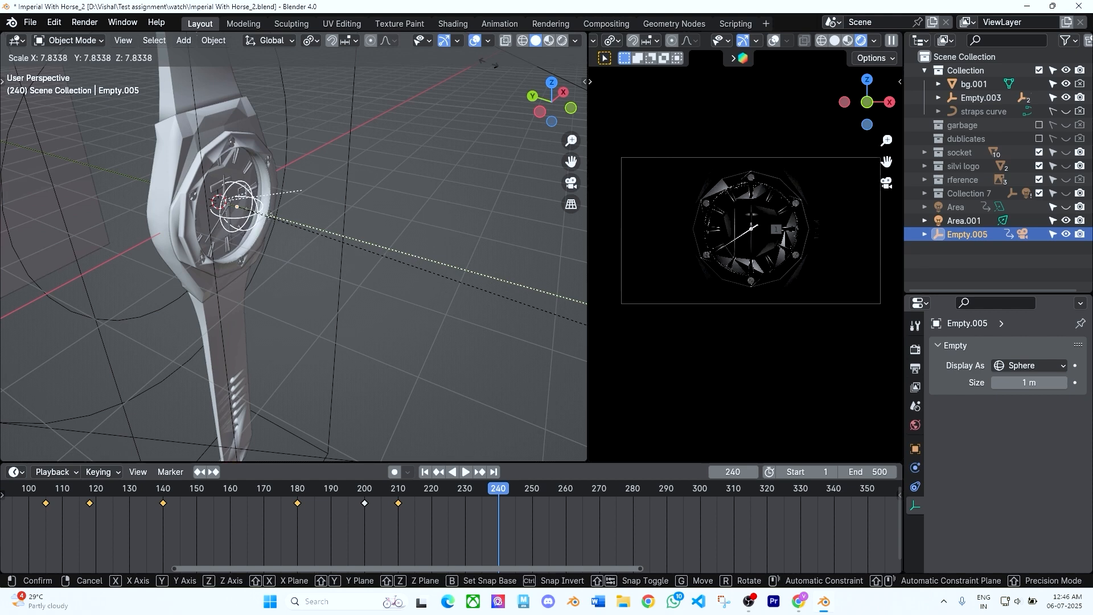
left_click(561, 118)
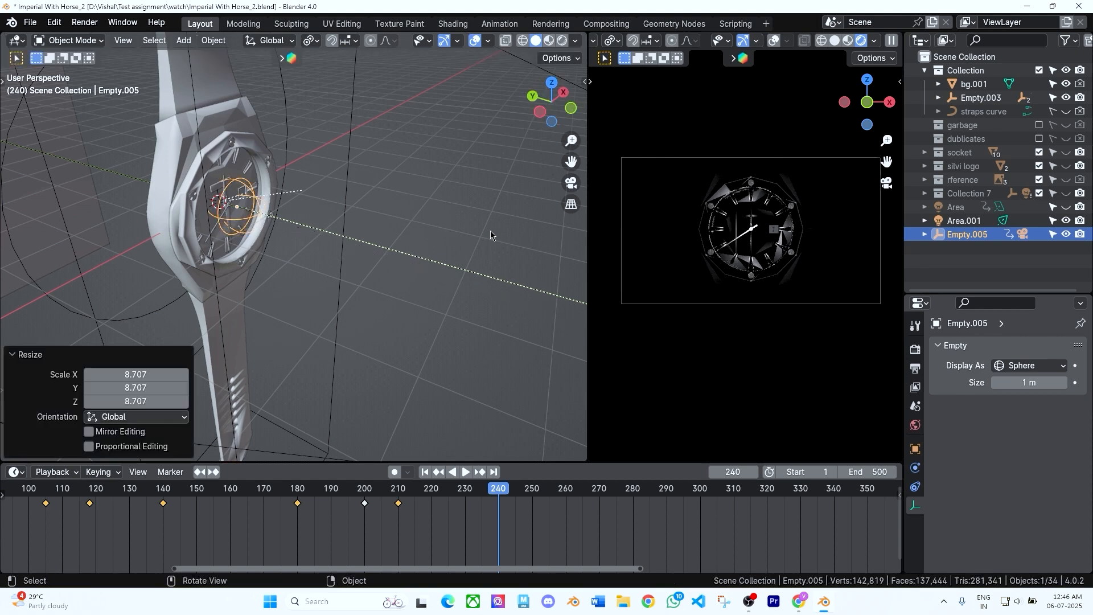
key("i")
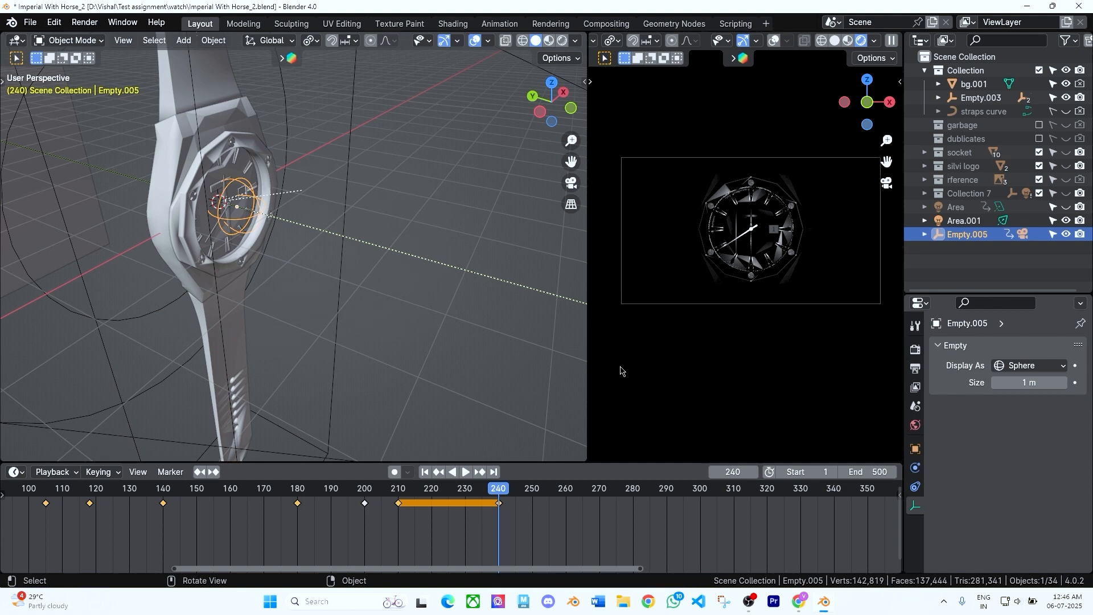
- Play the camera move from frame 208 and delete Empty.005's keyframe at frame 240
left_click_drag(500, 488, 391, 489)
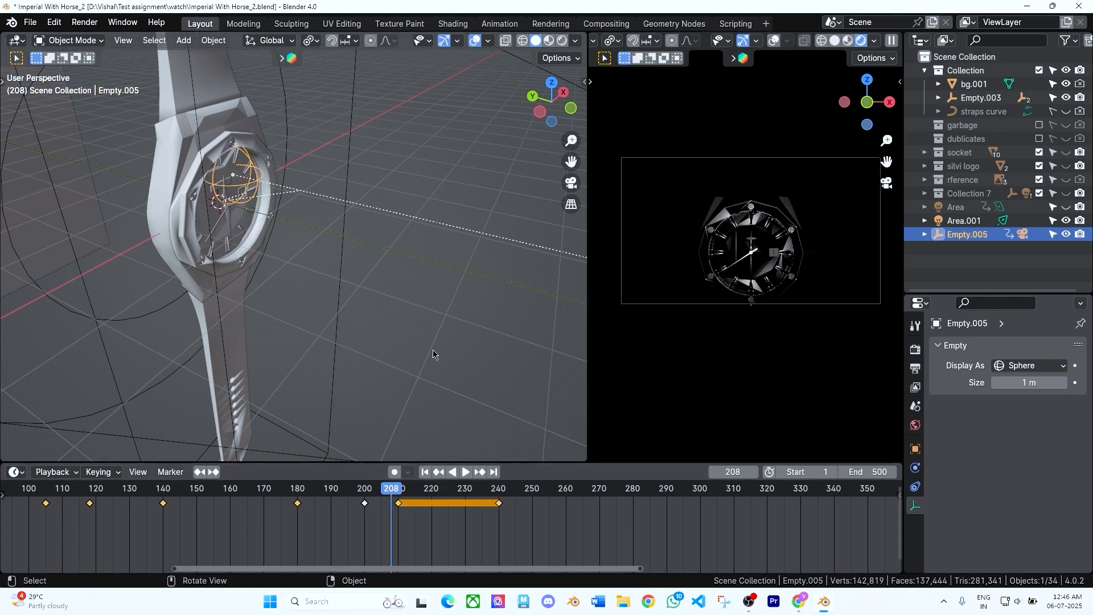
key("space")
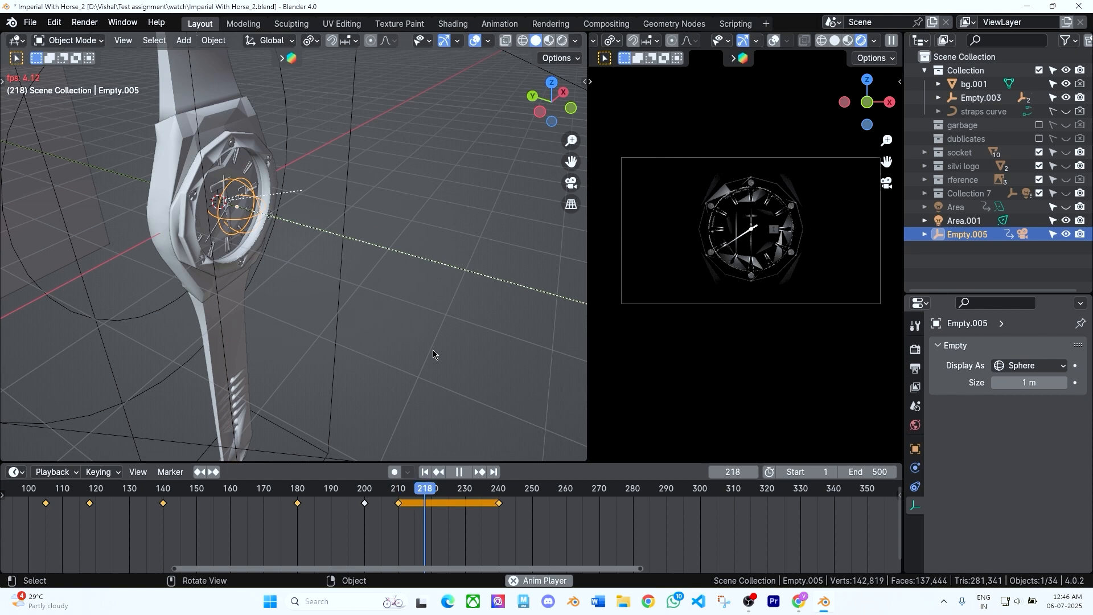
key("space")
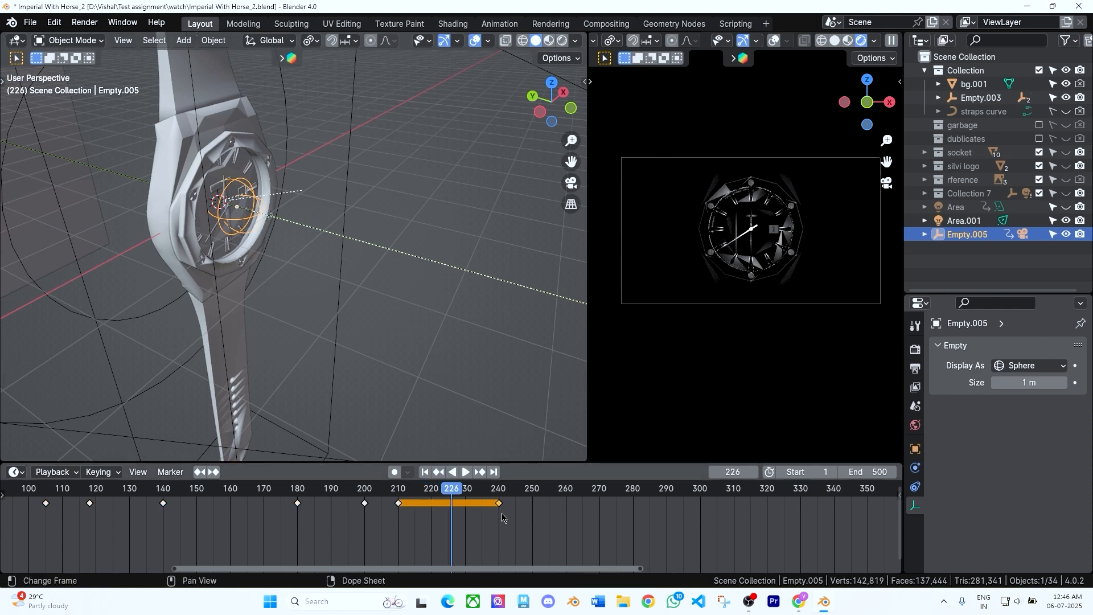
key("x")
left_click(490, 514)
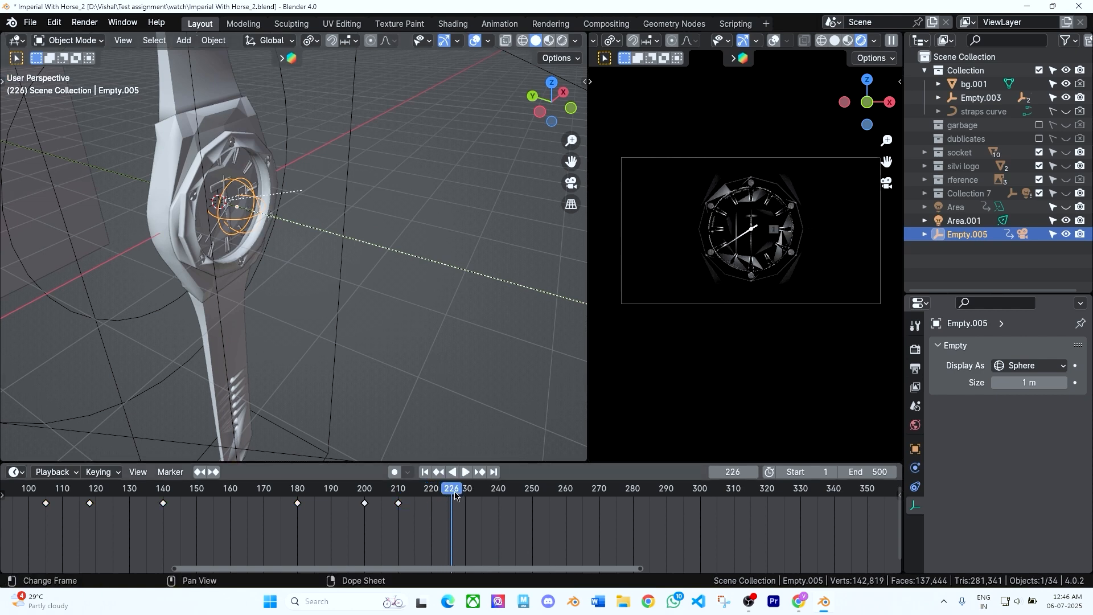
- Review the animation by scrubbing through the frames around 210 and back to 99, and playing it from the start
left_click_drag(455, 495, 422, 495)
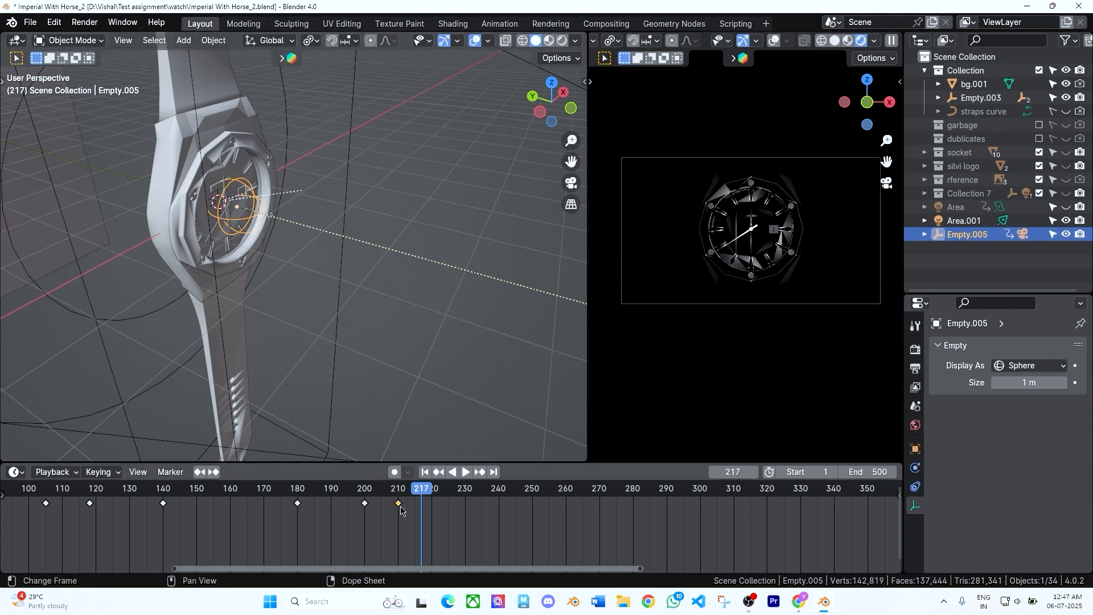
mouse_move(398, 497)
left_mouse_down()
mouse_move(360, 484)
mouse_move(418, 497)
left_mouse_up()
middle_click_drag(387, 319, 389, 276)
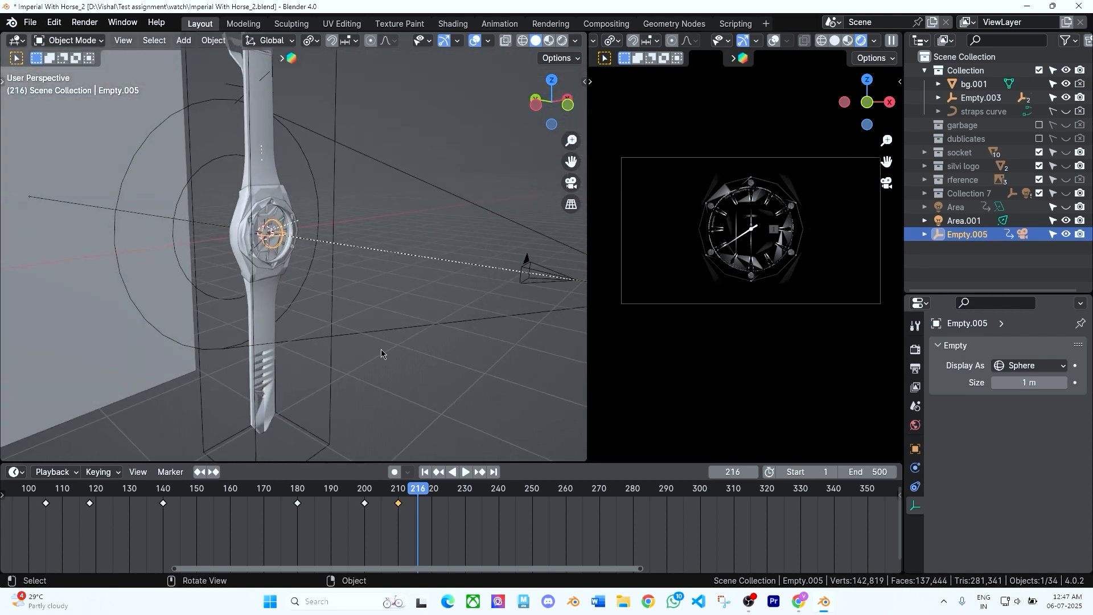
left_click_drag(416, 490, 26, 487)
scroll(288, 516, "down", 5)
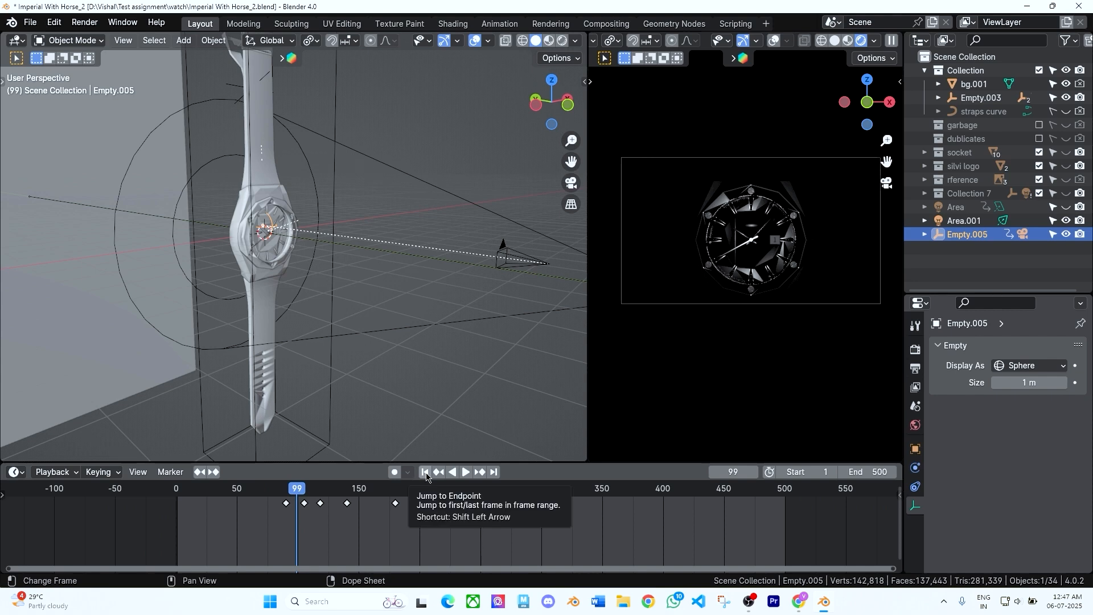
left_click(425, 472)
key("space")
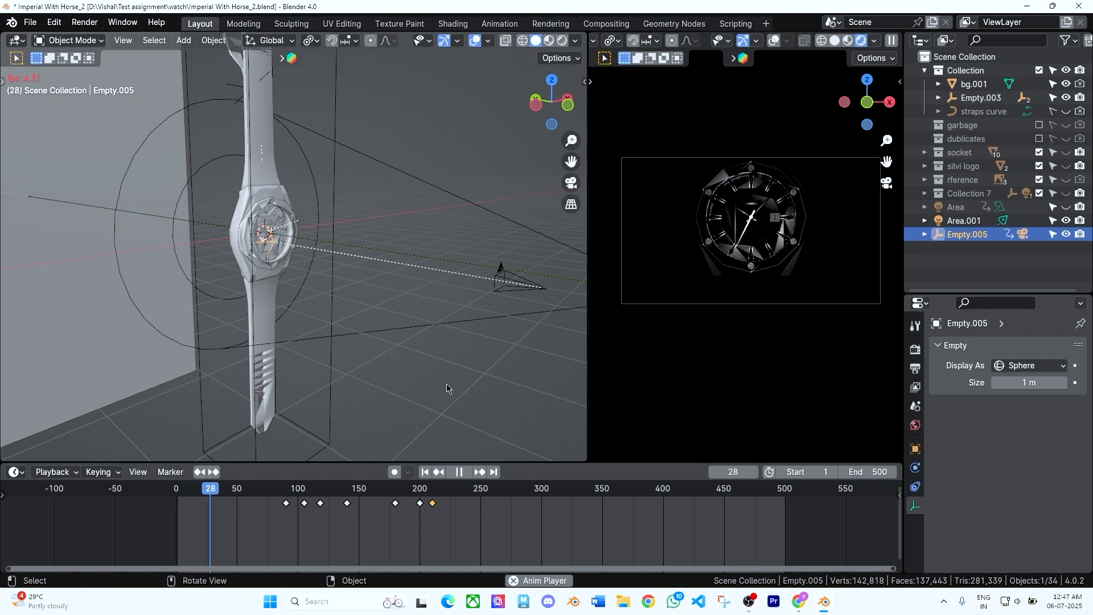
key("space")
- Undo the Empty.005 keyframes and scaling, the last Empty.003 rotation and the spot light changes, back to the watch's back facing the camera
key("ctrl+z")
key("ctrl+z")
key("ctrl+z")
key("ctrl+z")
key("ctrl+z")
key("ctrl+z")
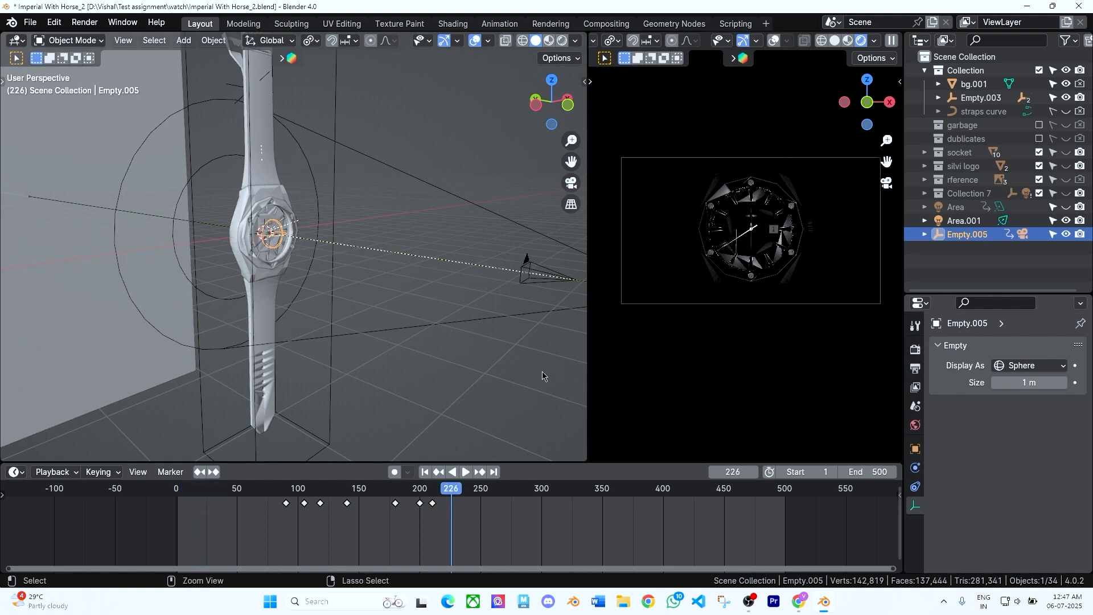
key("ctrl+z")
key("ctrl+z")
key("ctrl+z")
key("ctrl+z")
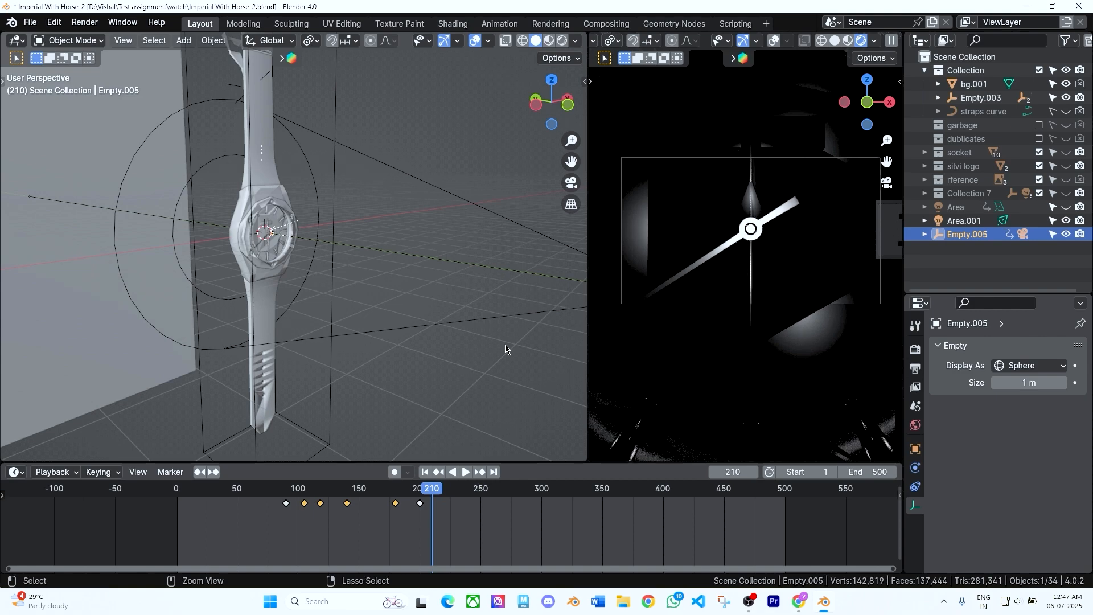
key("ctrl+z")
key("ctrl+z")
key("ctrl+z")
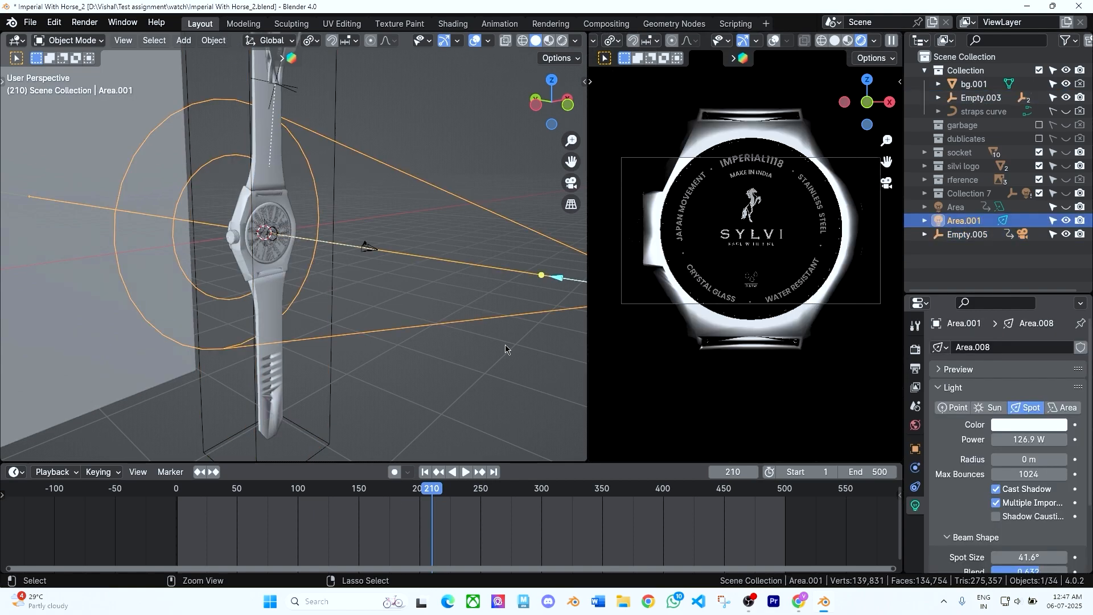
key("ctrl+z")
key("ctrl+z")
key("ctrl+z")
key("ctrl+z")
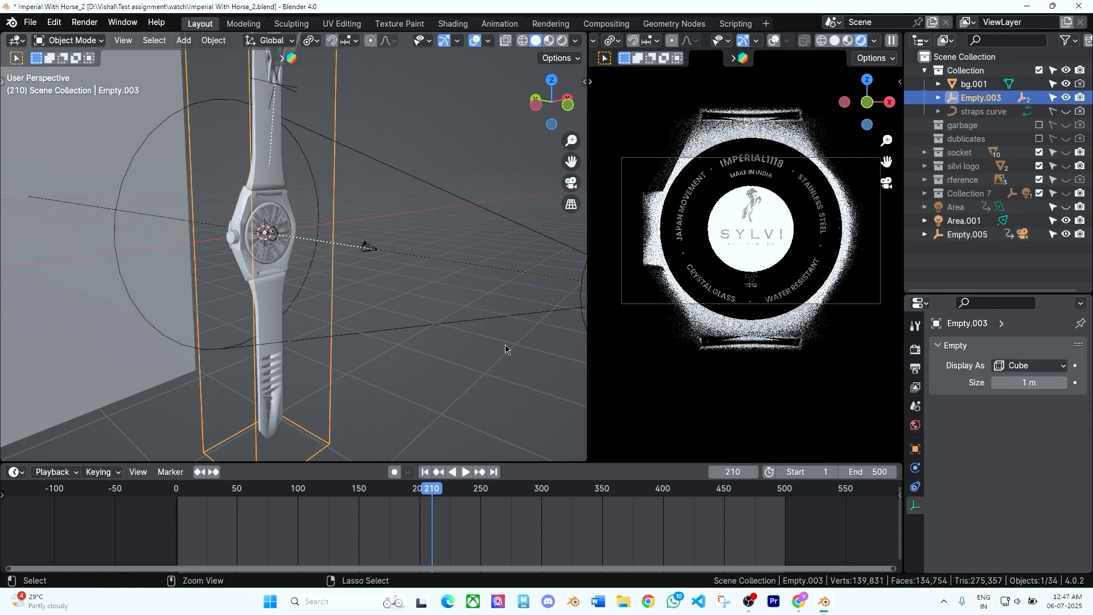
- Undo the recent Empty.003 rotations and the Area.001 spot light adjustments, back to the close view of the logo on the watch's back
key("ctrl+z")
key("ctrl+z")
key("ctrl+z")
key("ctrl+z")
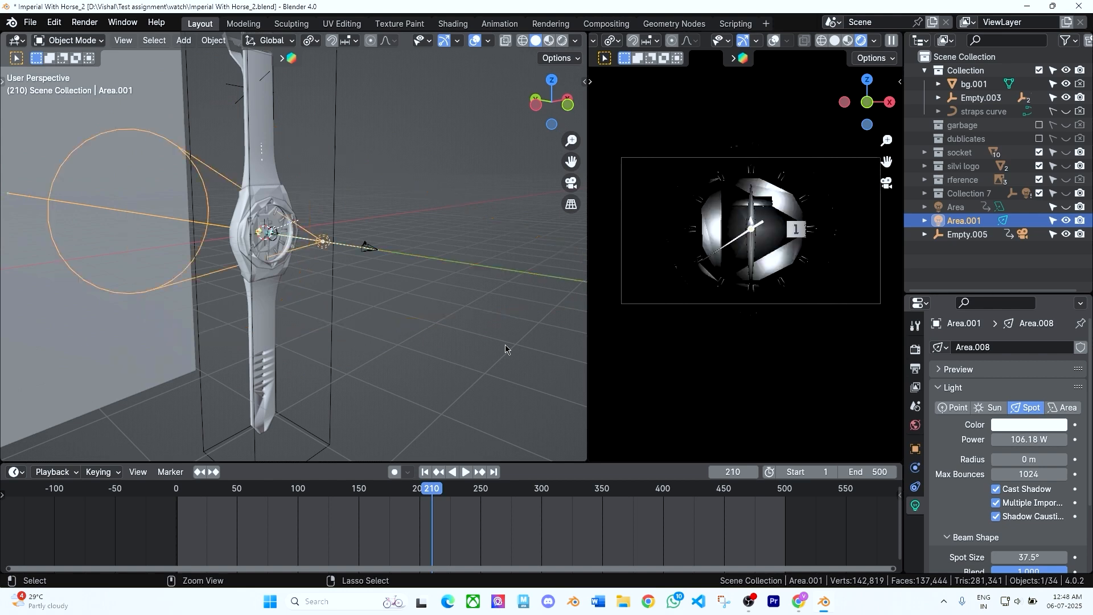
key("ctrl+z")
key("ctrl+z")
key("ctrl+z")
key("ctrl+z")
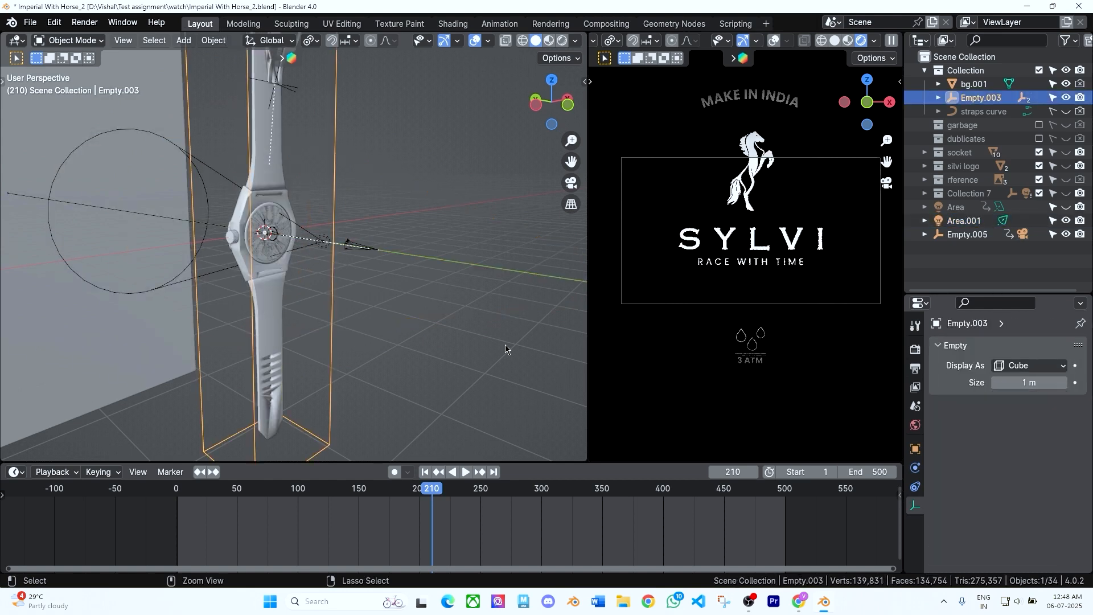
- Undo Area.001's placement, power, spot size, blend and shadow caustics changes, back to an 80 mW spot with a 45° cone
key("ctrl+z")
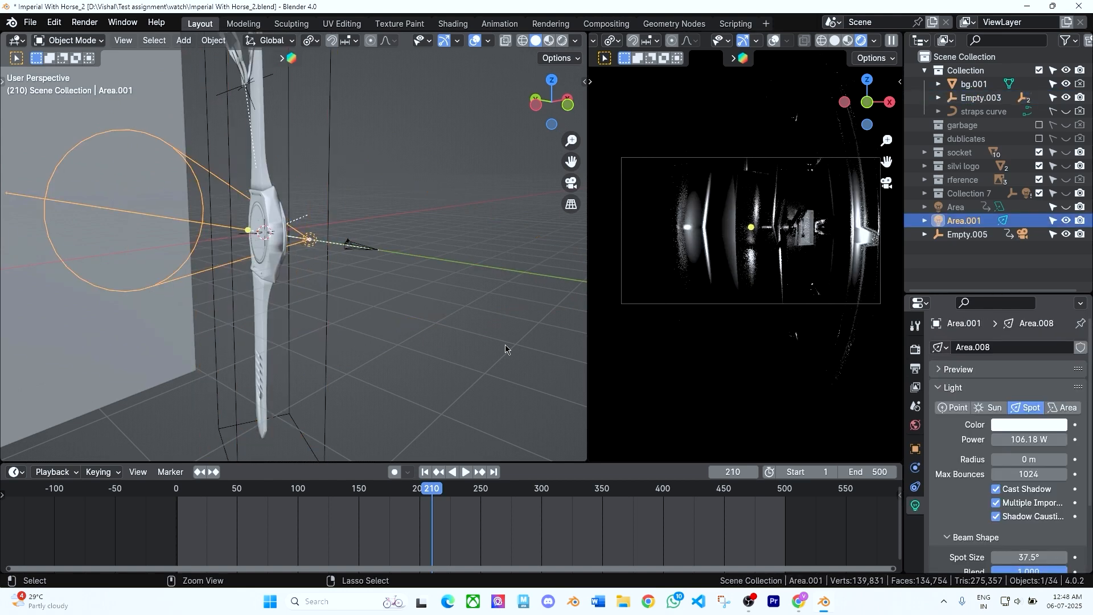
key("ctrl+z")
key("ctrl+z")
key("ctrl+z")
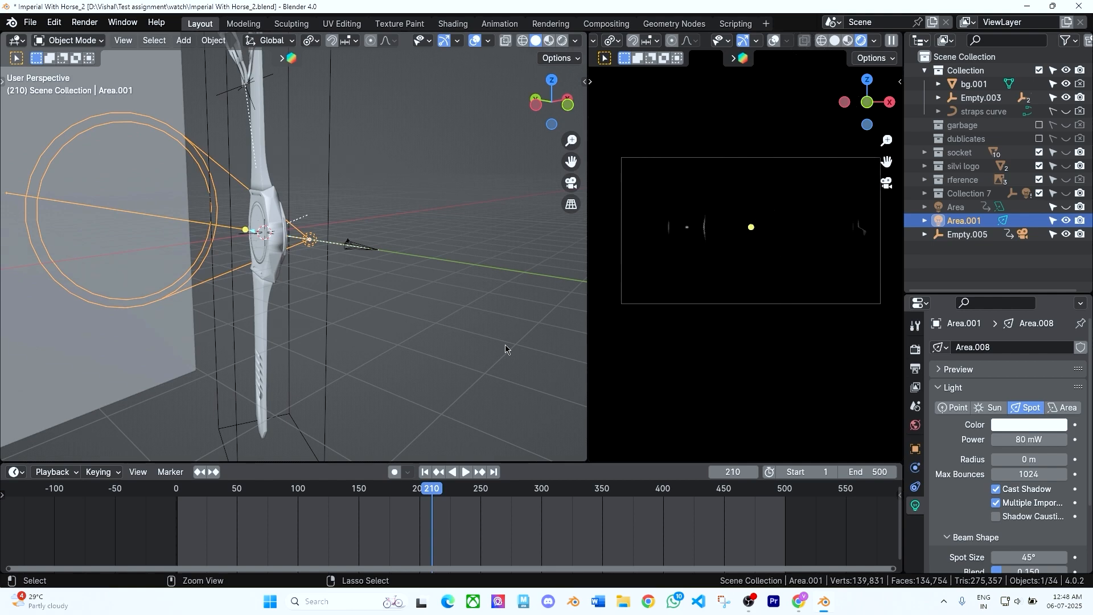
- Undo Area.001's light type changes and its creation, back to the original lights in Collection 7 and Area being visible
key("ctrl+z")
key("ctrl+z")
key("ctrl+z")
key("ctrl+z")
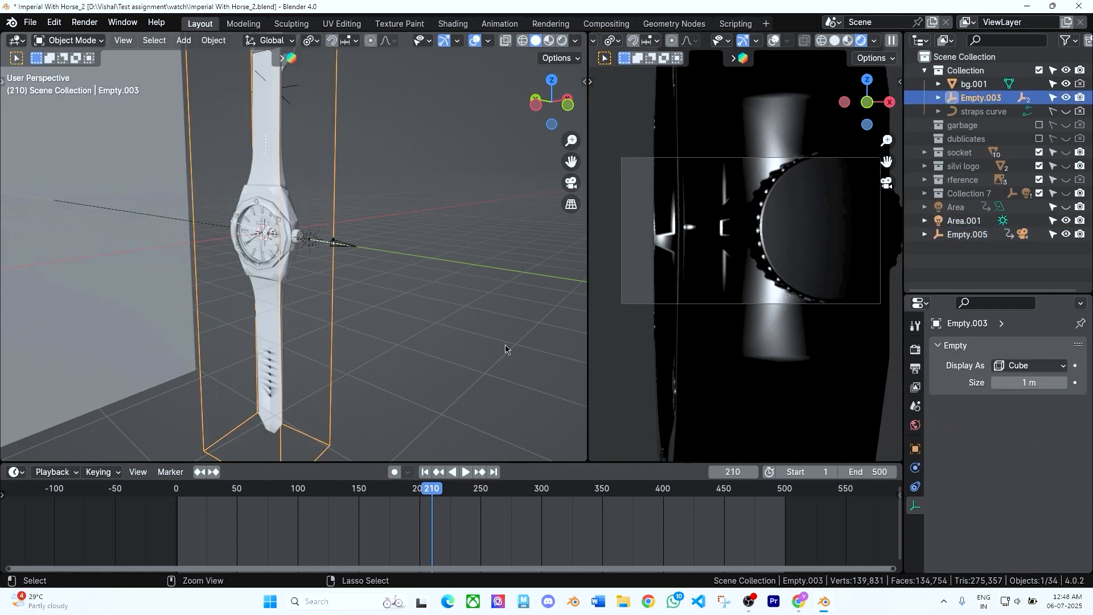
key("ctrl+z")
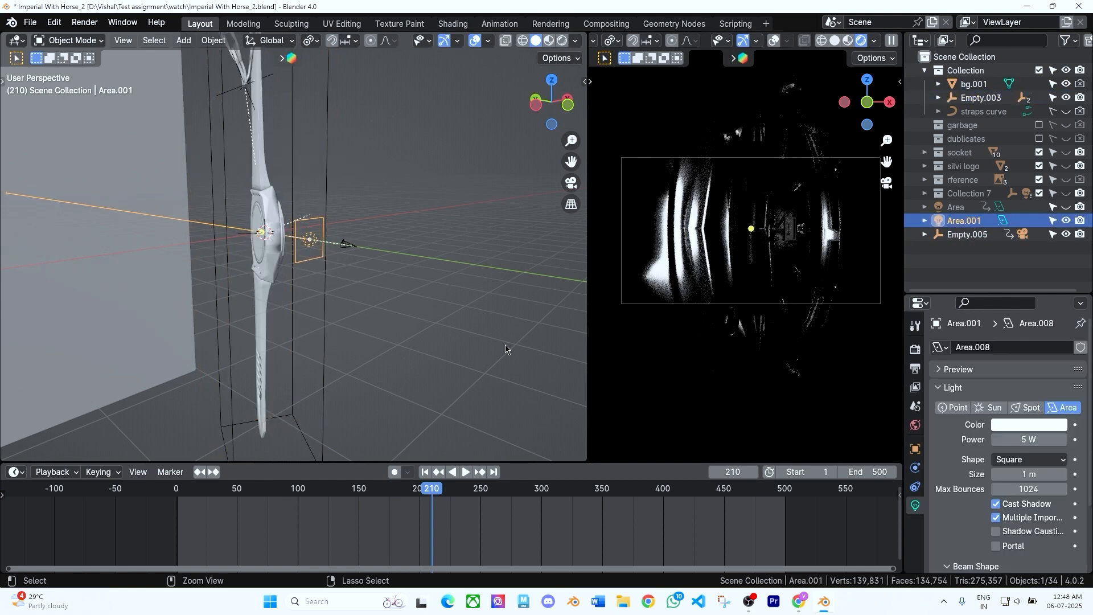
key("ctrl+z")
key("ctrl+z")
key("ctrl+z")
key("ctrl+z")
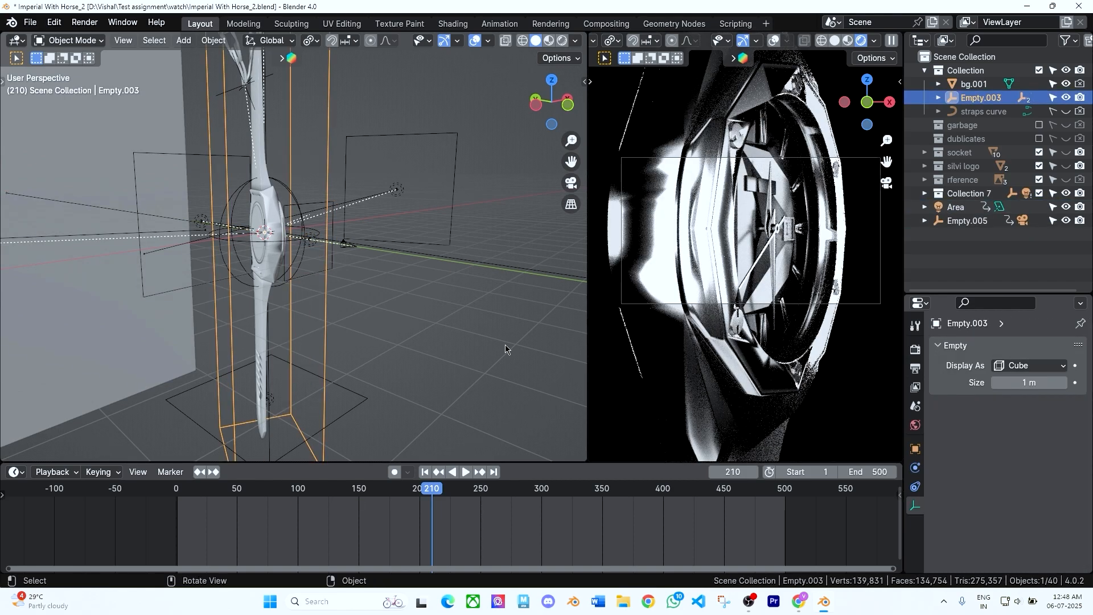
- Undo the remaining Empty.003 rotation and the successive Empty.005 move and scale changes made at frame 210
key("ctrl+z")
key("ctrl+z")
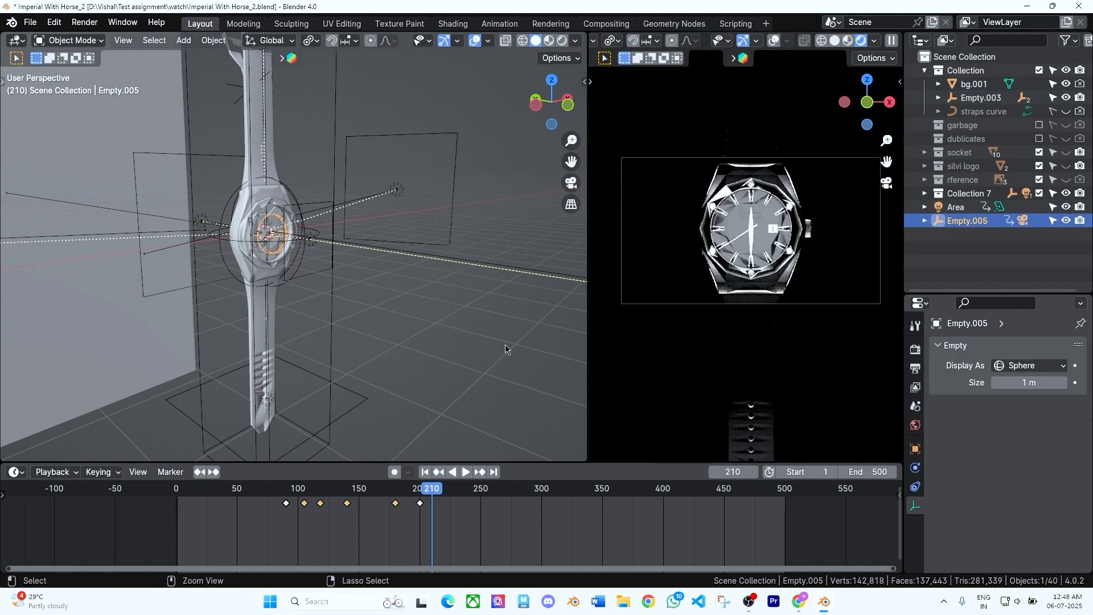
key("ctrl+z")
key("ctrl+z")
key("ctrl+z")
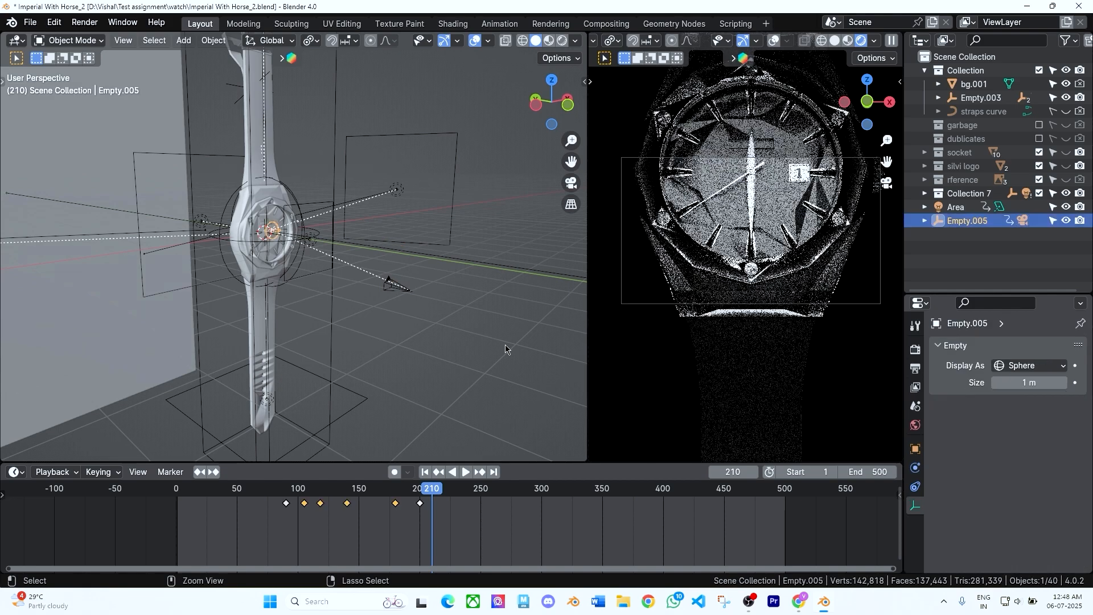
key("ctrl+z")
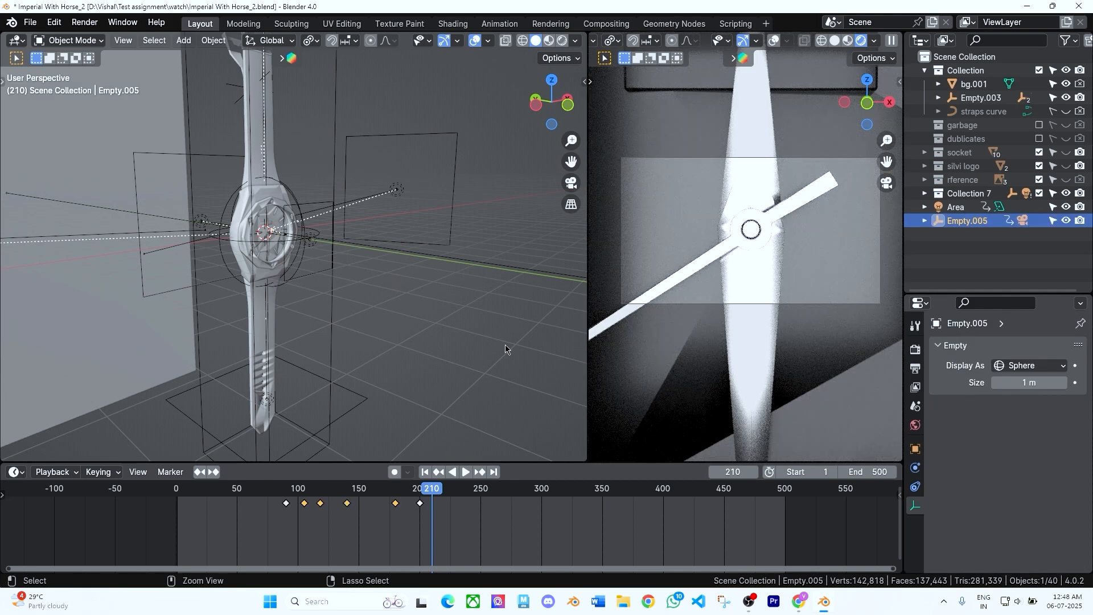
key("ctrl+z")
key("ctrl+z")
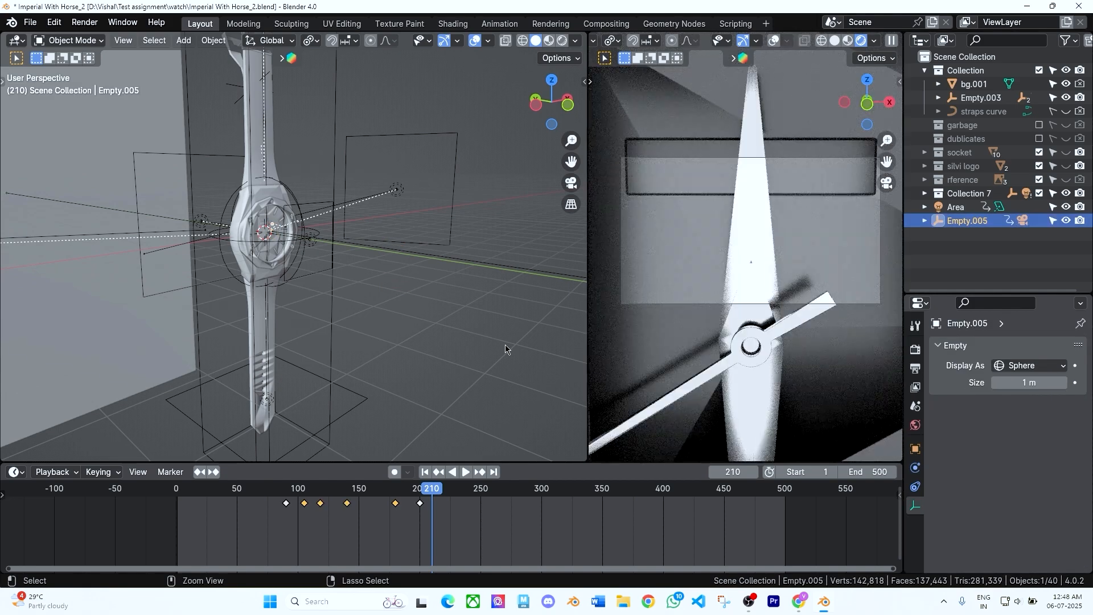
key("ctrl+z")
key("ctrl+z")
key("ctrl+z")
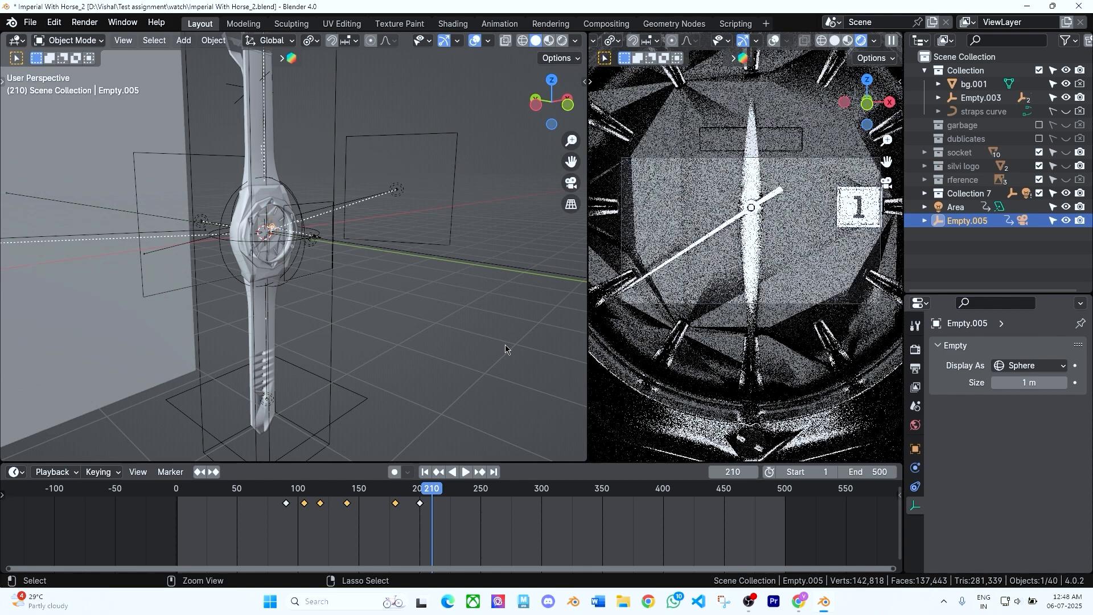
key("ctrl+z")
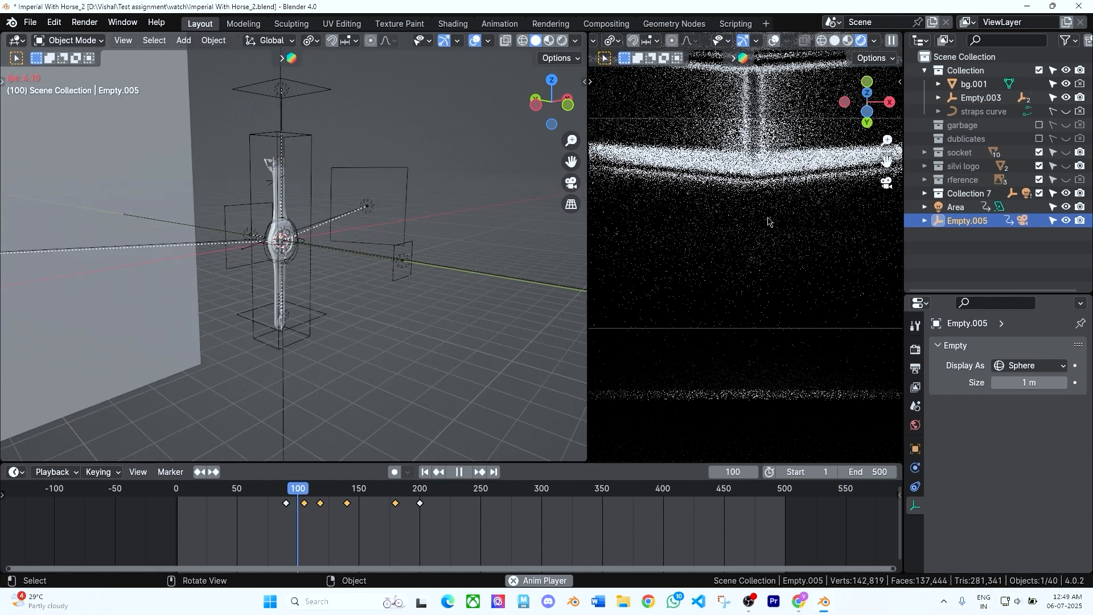
- Review Empty.005's camera move by playing the animation in a wider camera view, stopping at frame 149
scroll(768, 221, "down", 2)
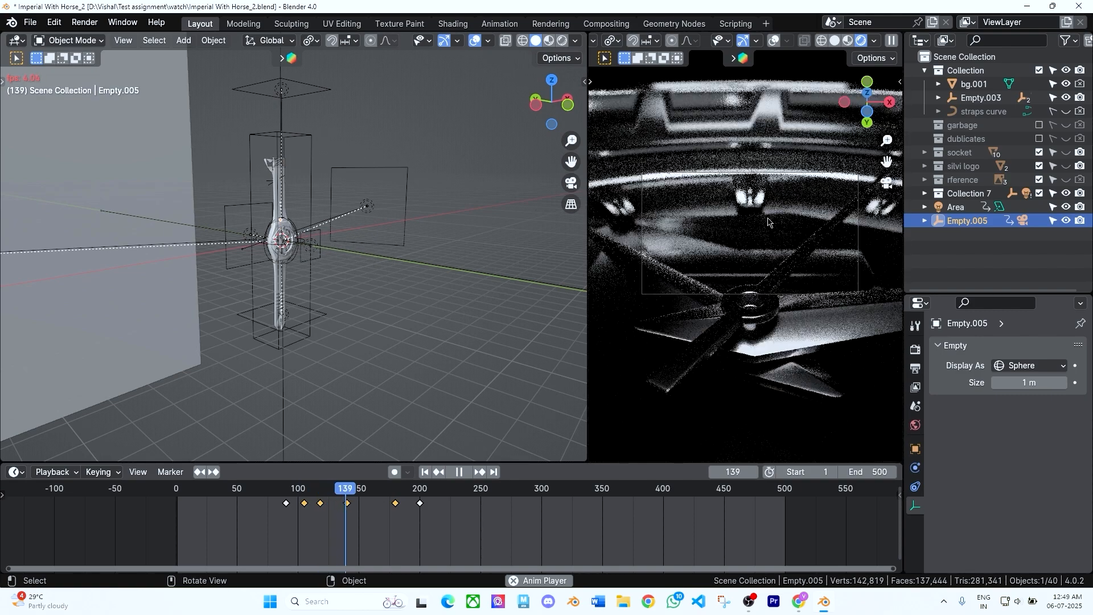
key("space")
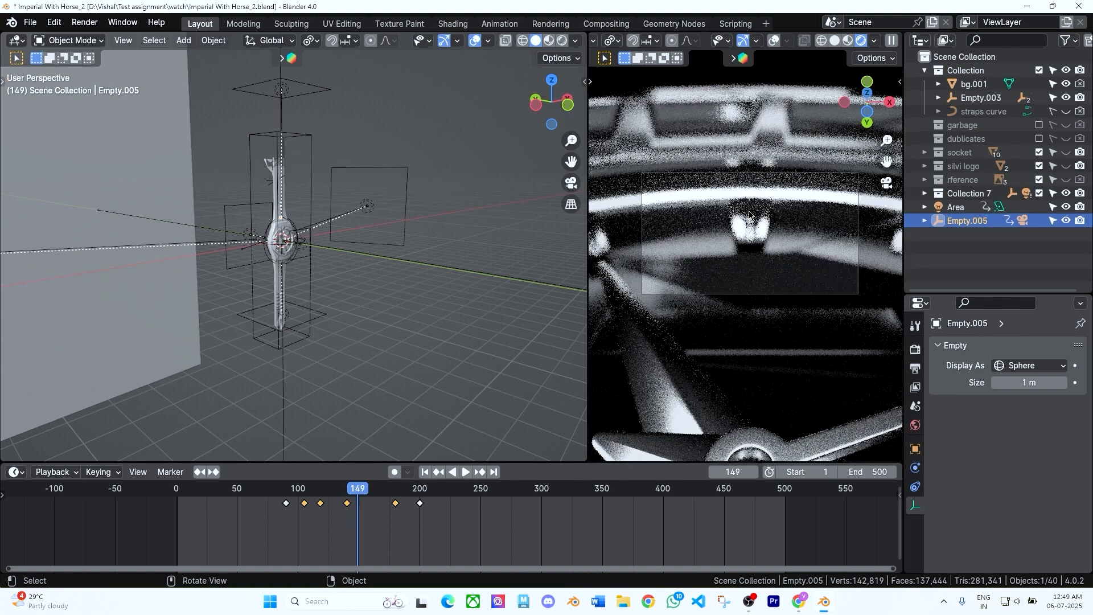